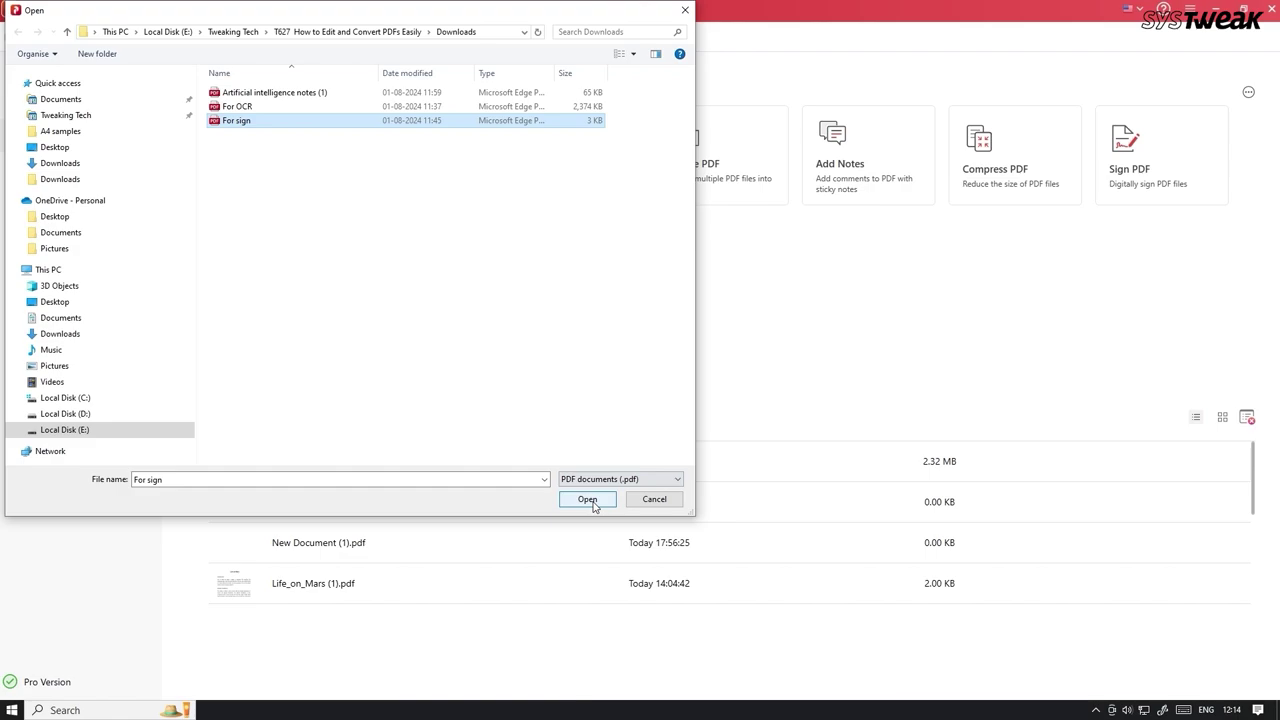
Open For sign.pdf and start creating a new signature, sketching one freehand
click(591, 501)
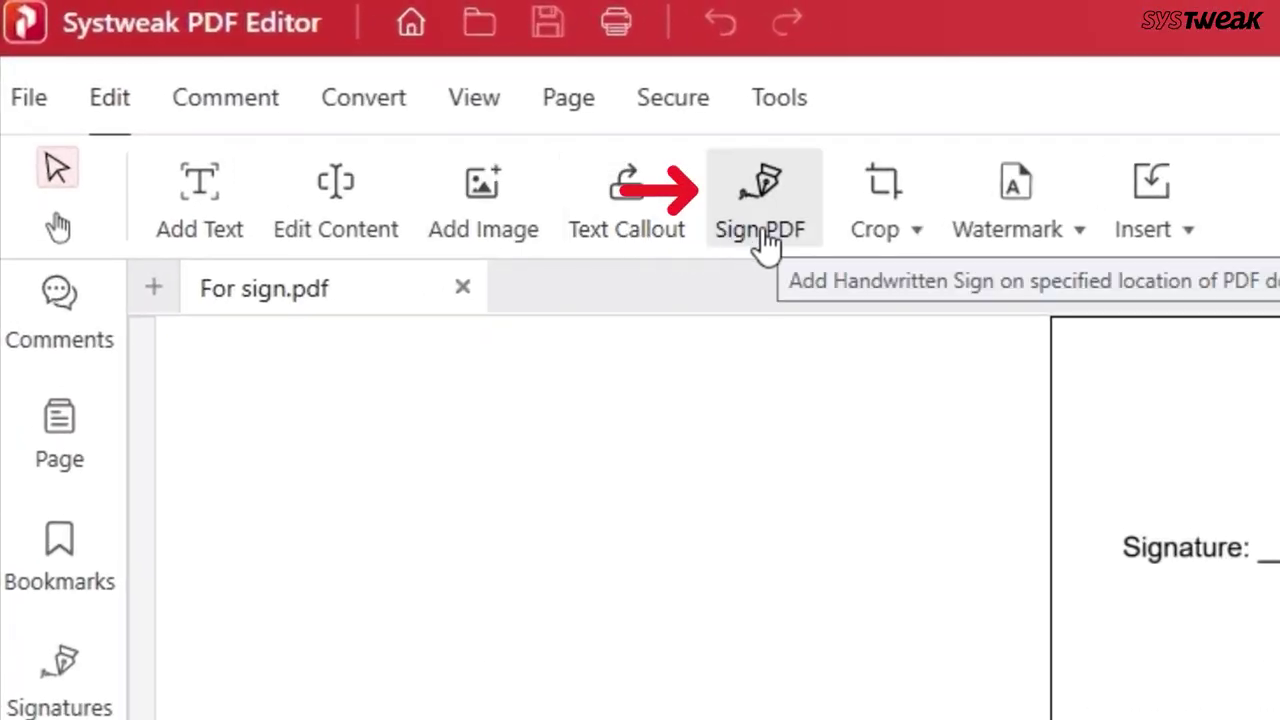
click(763, 236)
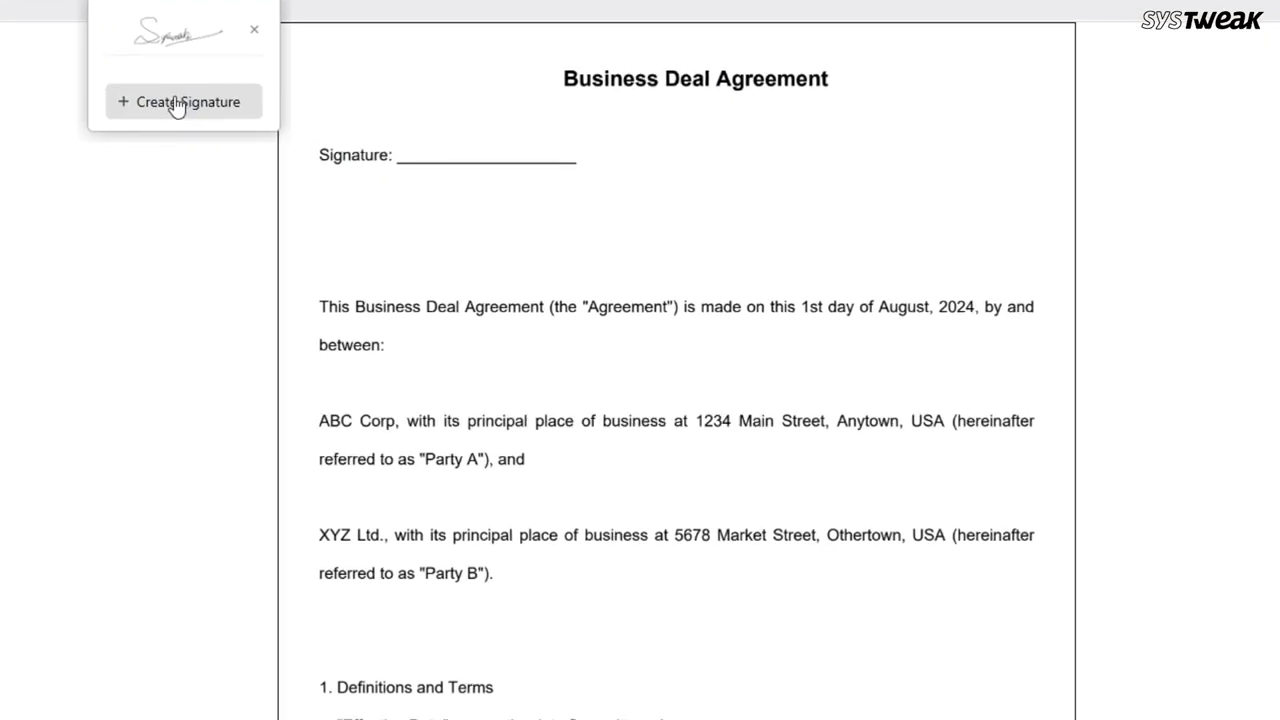
click(860, 455)
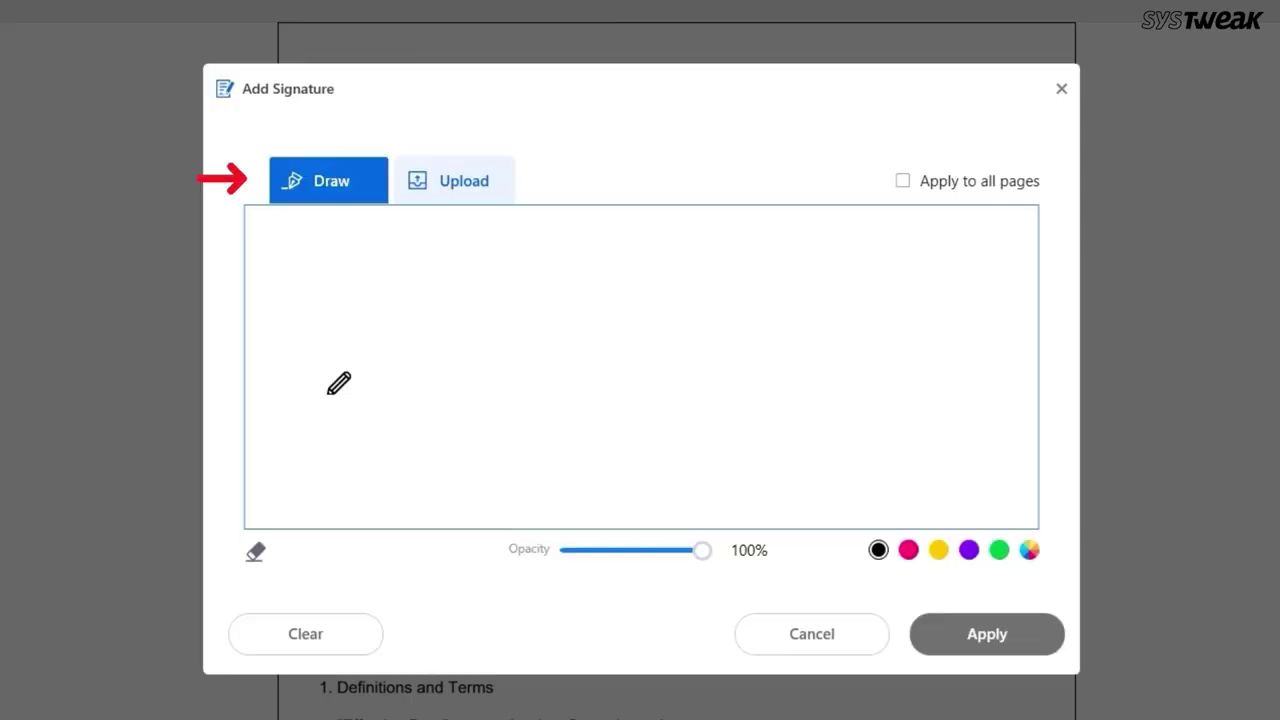
drag(292, 406, 655, 425)
Upload a handwritten signature image and place it, shrunk to fit, on the Signature line
click(464, 200)
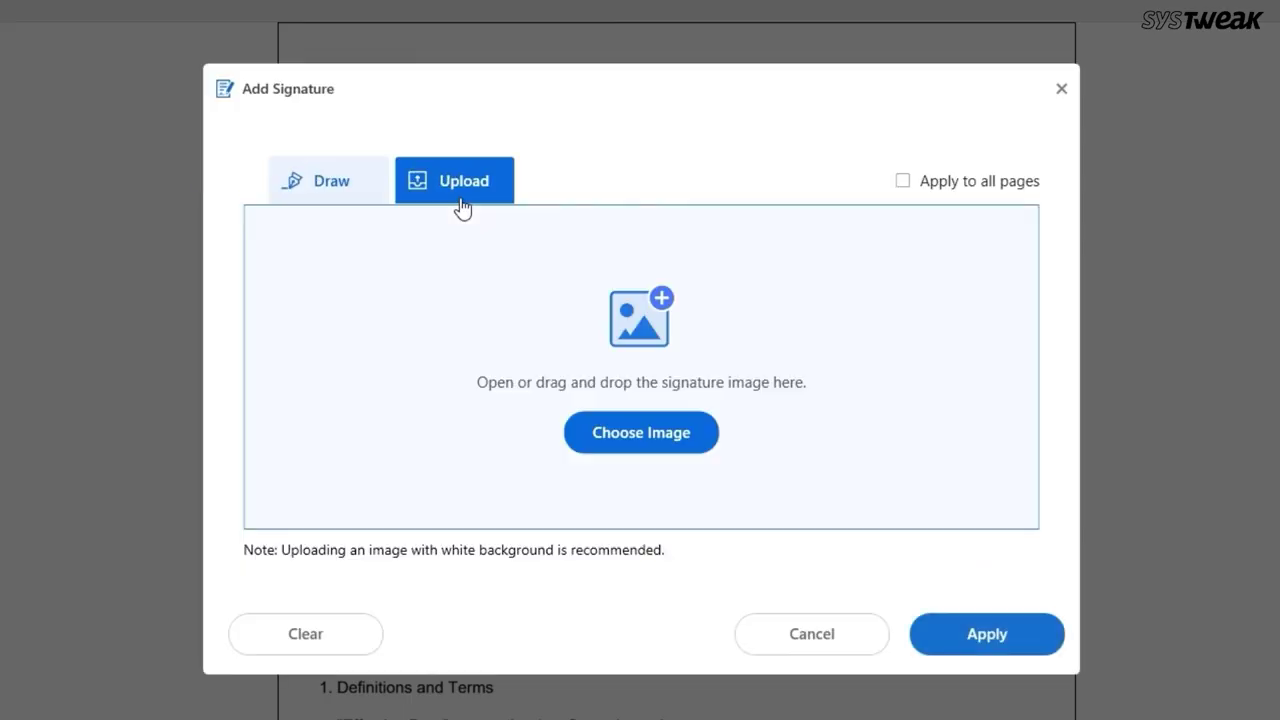
click(632, 453)
double_click(586, 277)
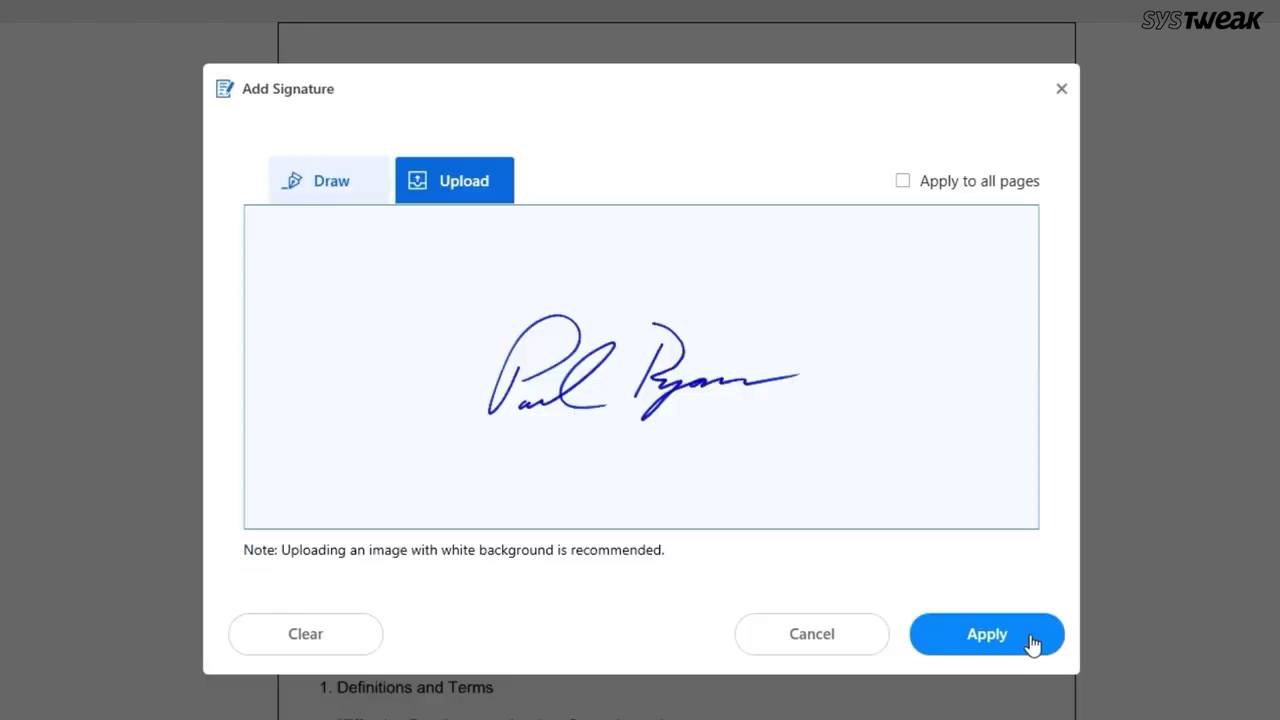
click(1034, 643)
click(550, 128)
drag(700, 191, 586, 129)
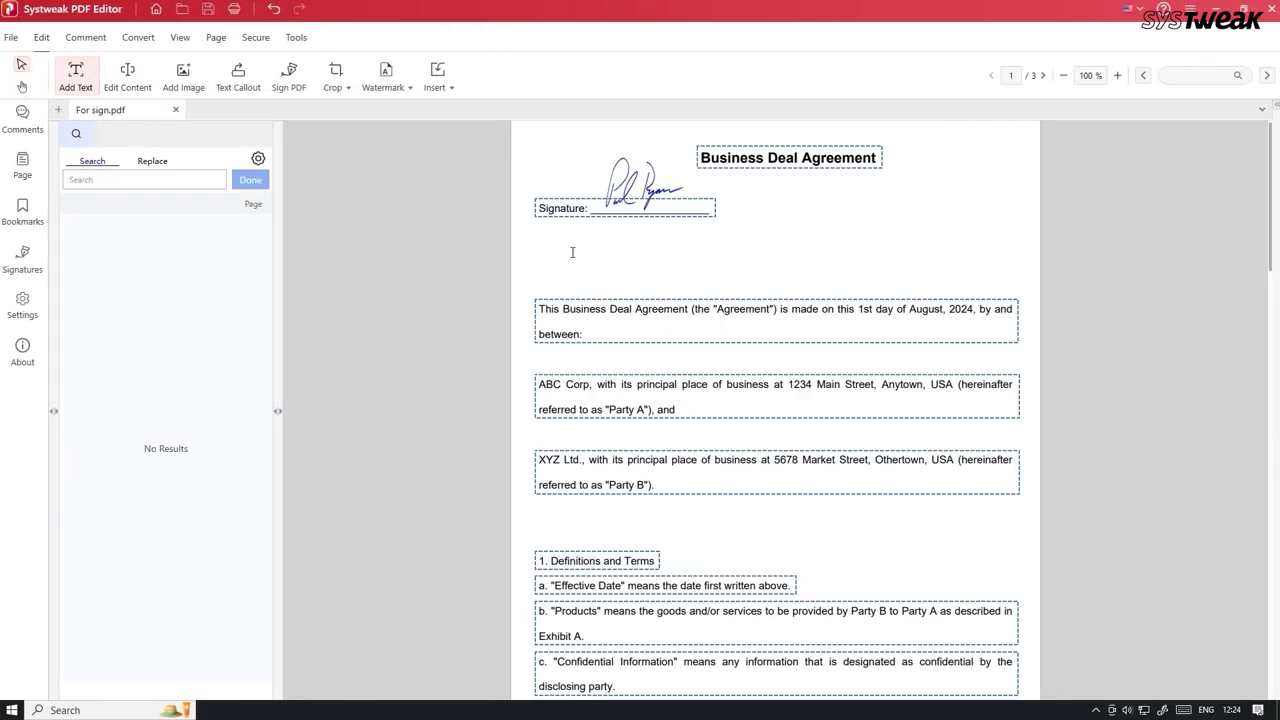
Add the text 'Subject: For business deal agre' and insert an enlarged handshake picture on page 2
click(548, 259)
text(Subject: For busi)
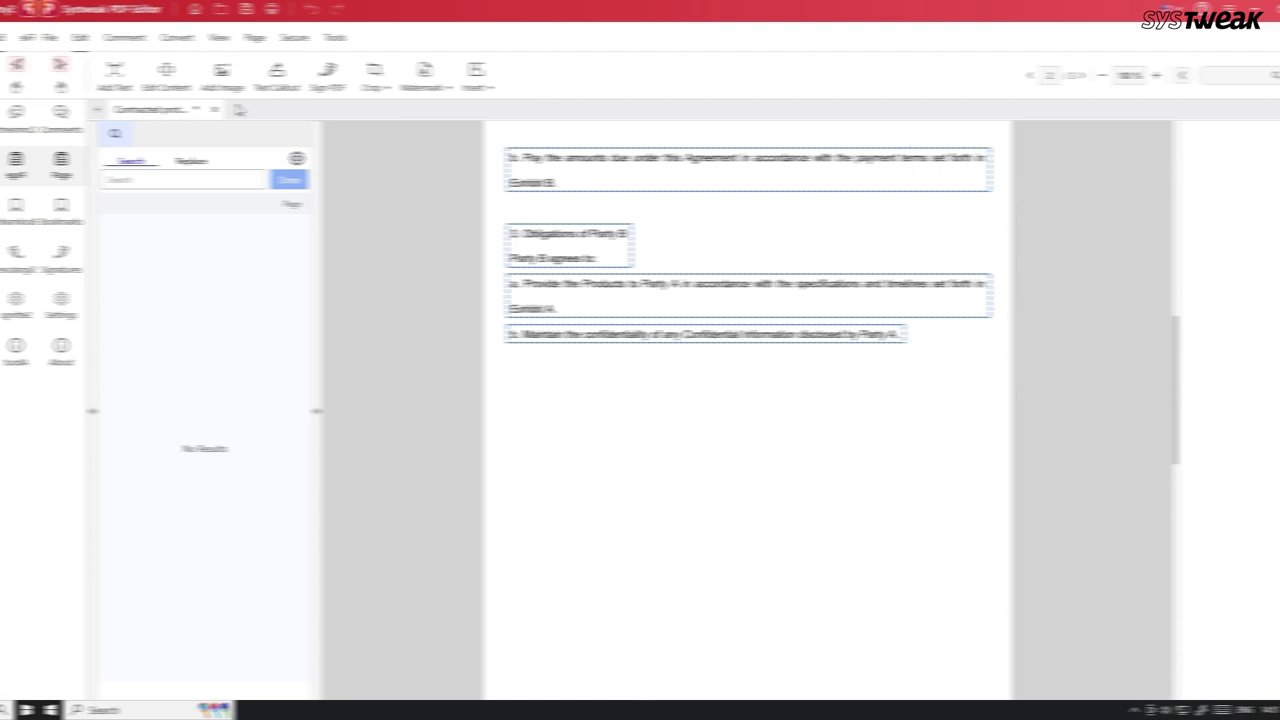
click(183, 77)
click(591, 500)
click(690, 440)
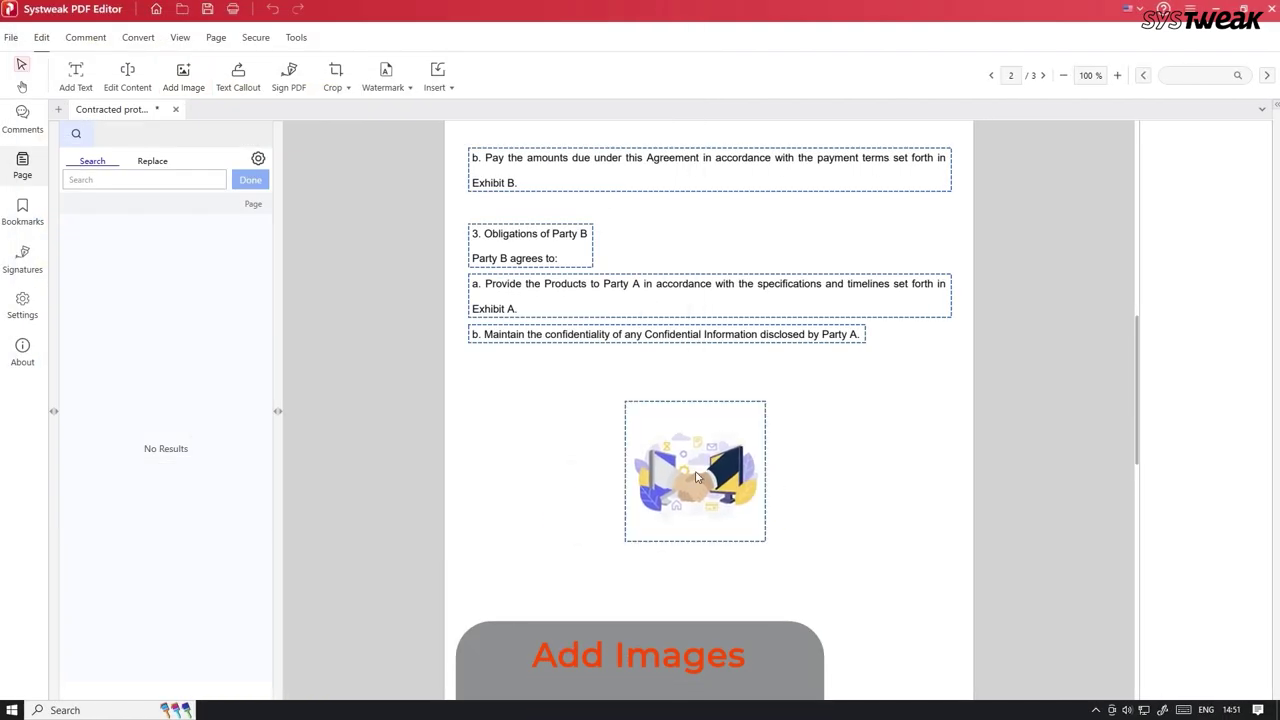
drag(691, 543, 653, 578)
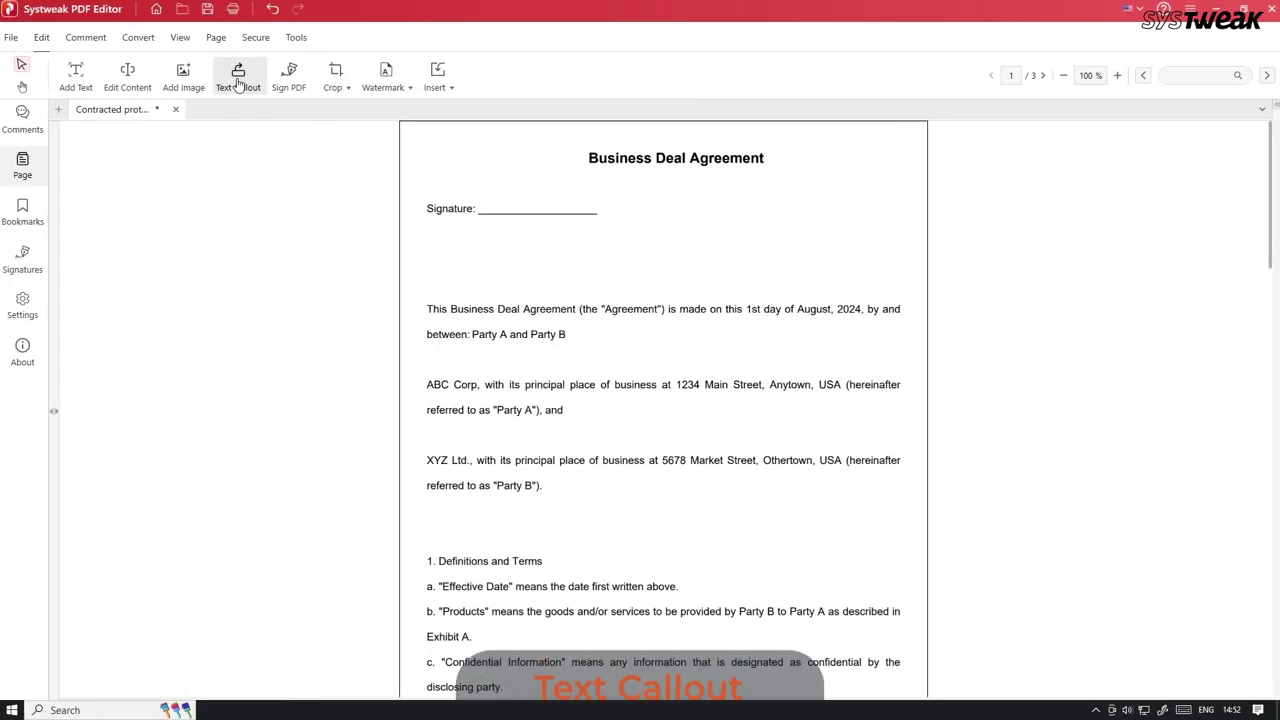
Add a 'Please Sign Here' text callout beside the signature line
click(242, 86)
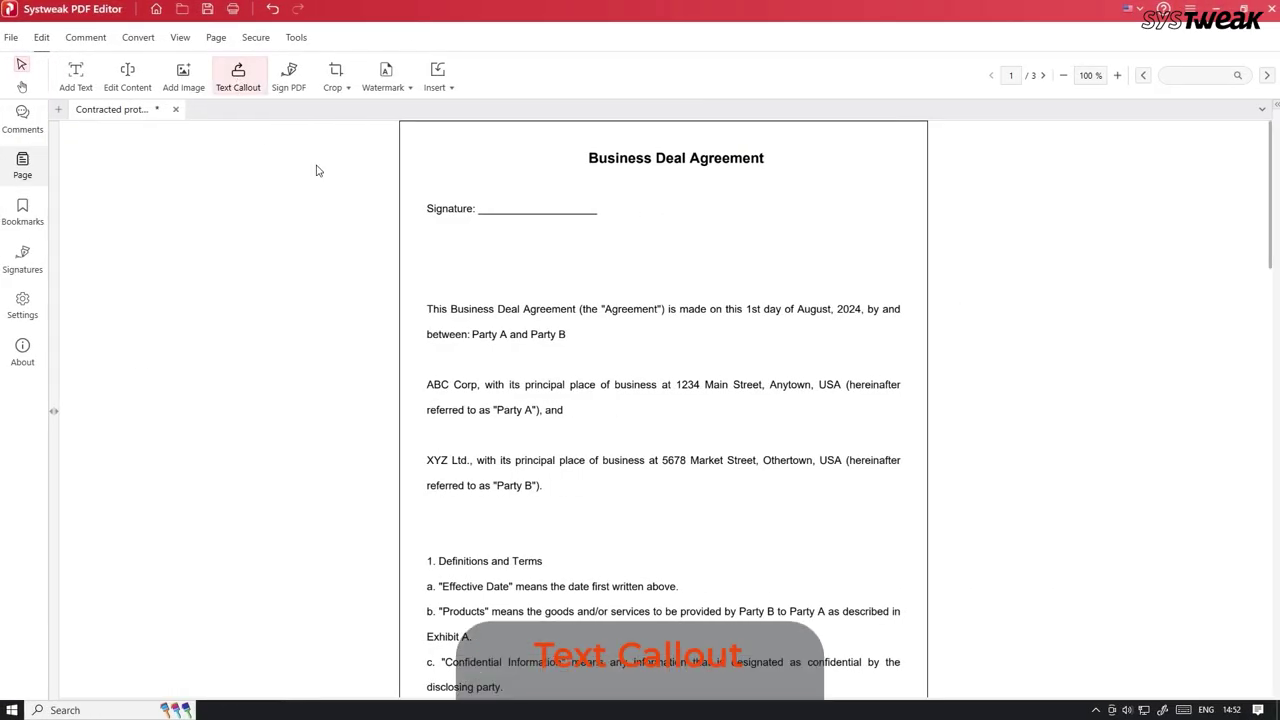
click(605, 214)
text(Pleas)
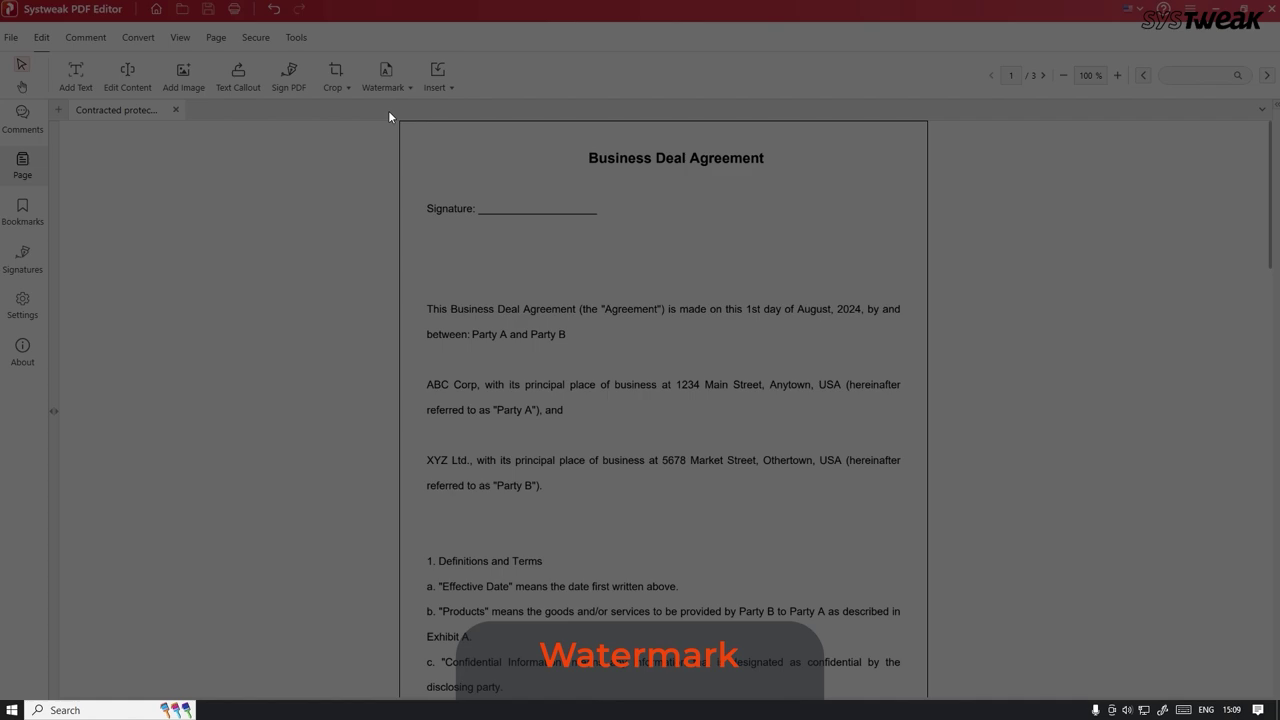
Add a 'Confidential' watermark to all pages
text(Co)
text(nfidential)
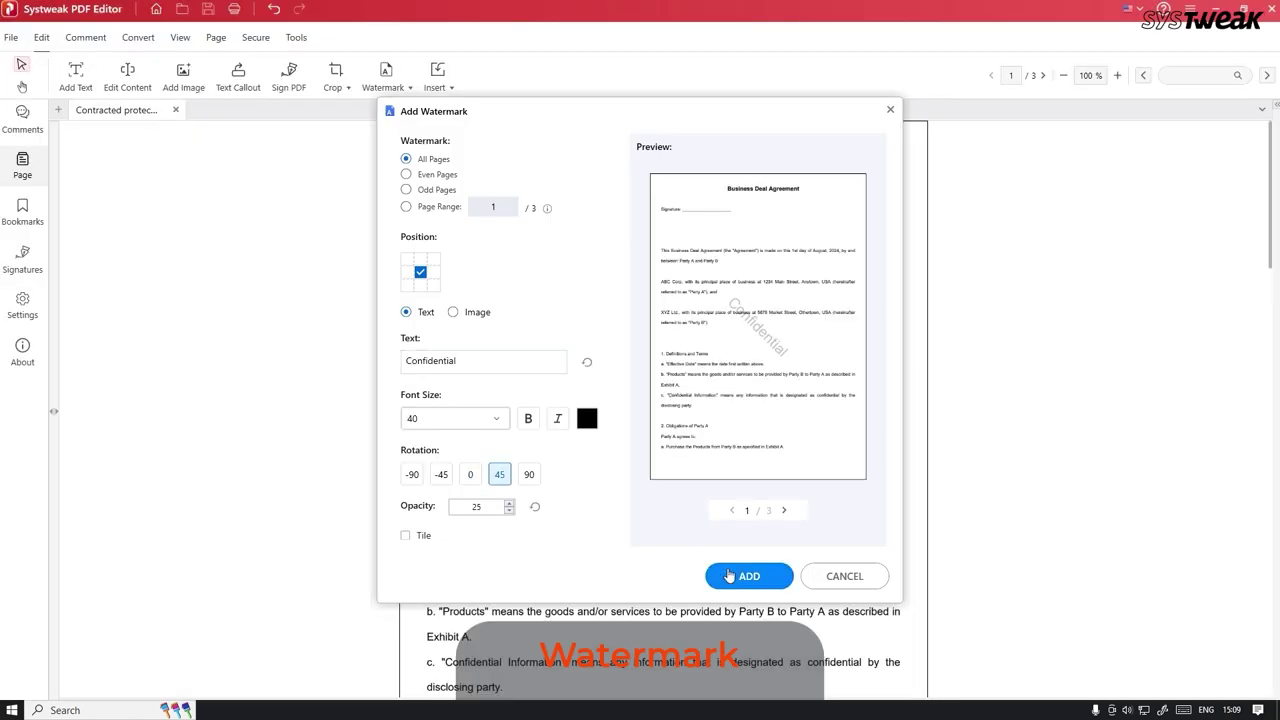
click(729, 572)
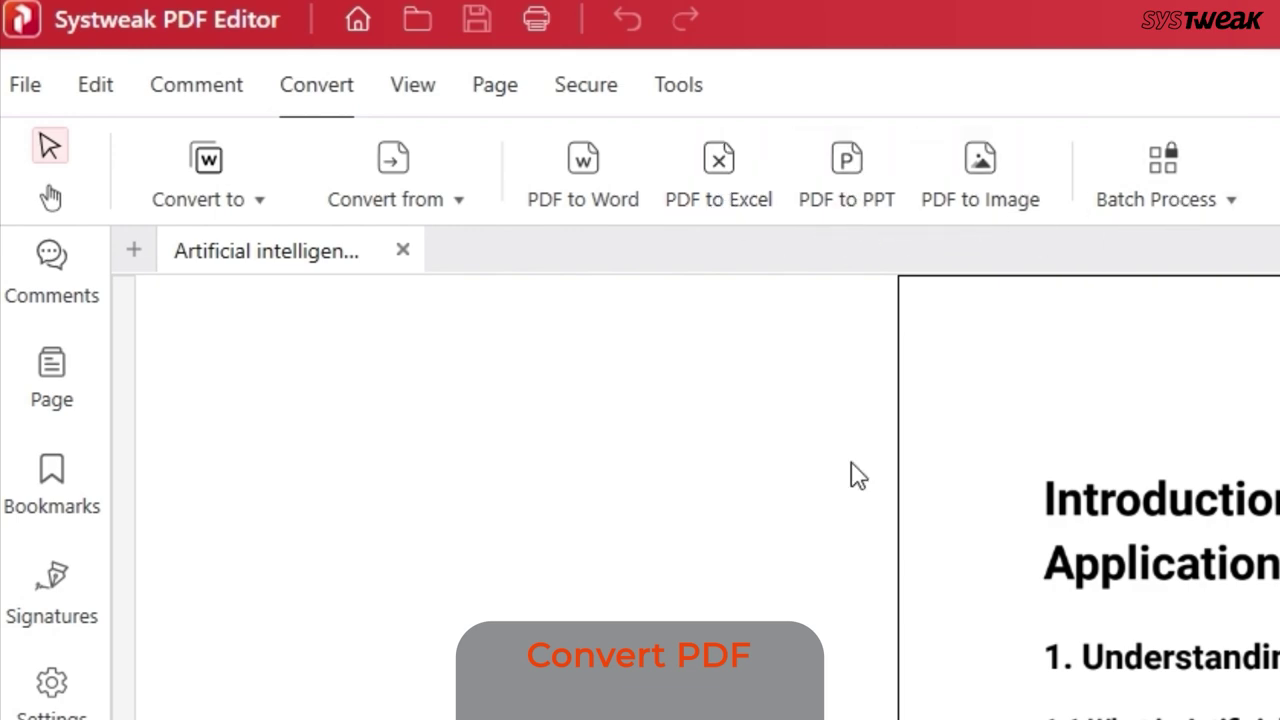
Convert the AI notes PDF to JPEG images, then open them and view the next page
click(245, 205)
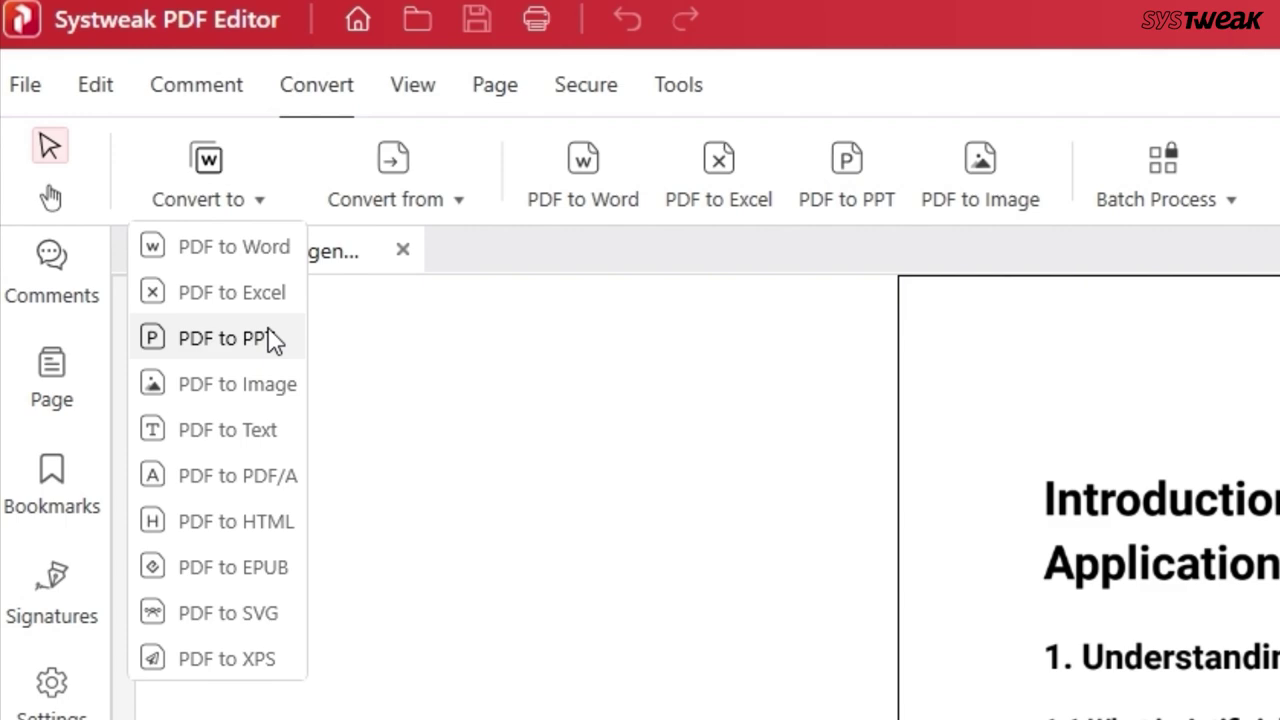
click(283, 388)
click(869, 523)
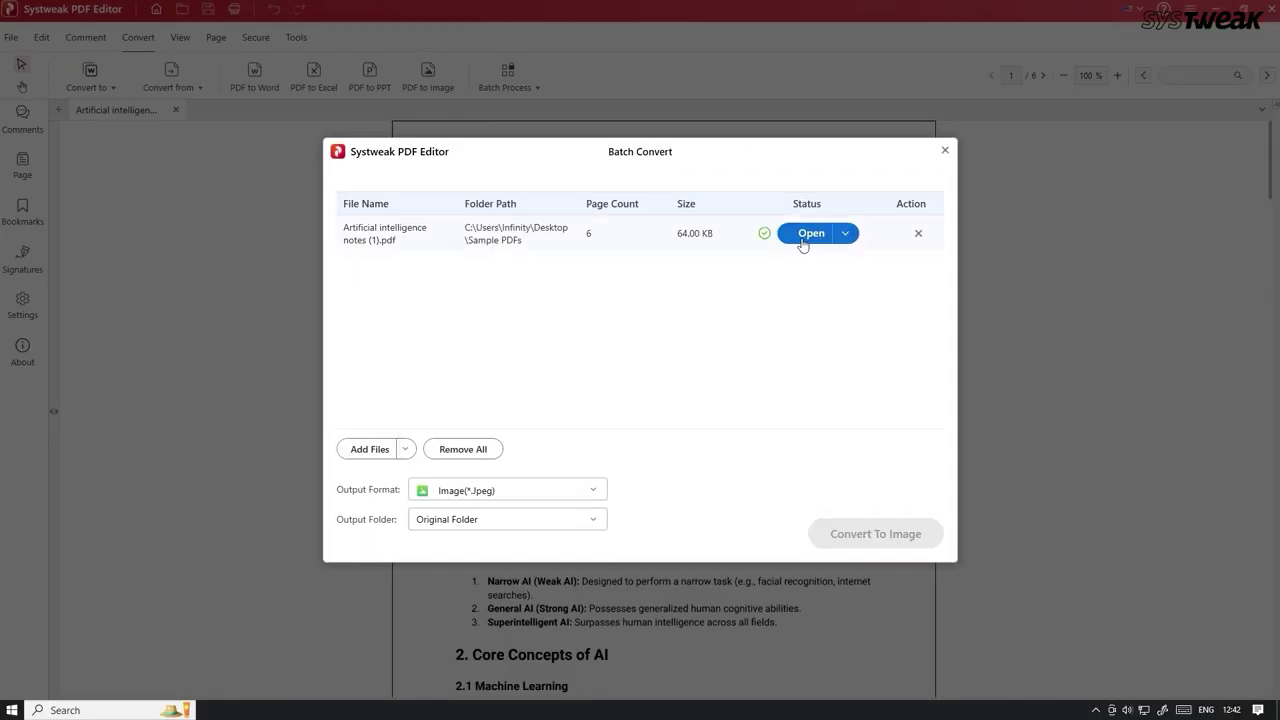
click(799, 240)
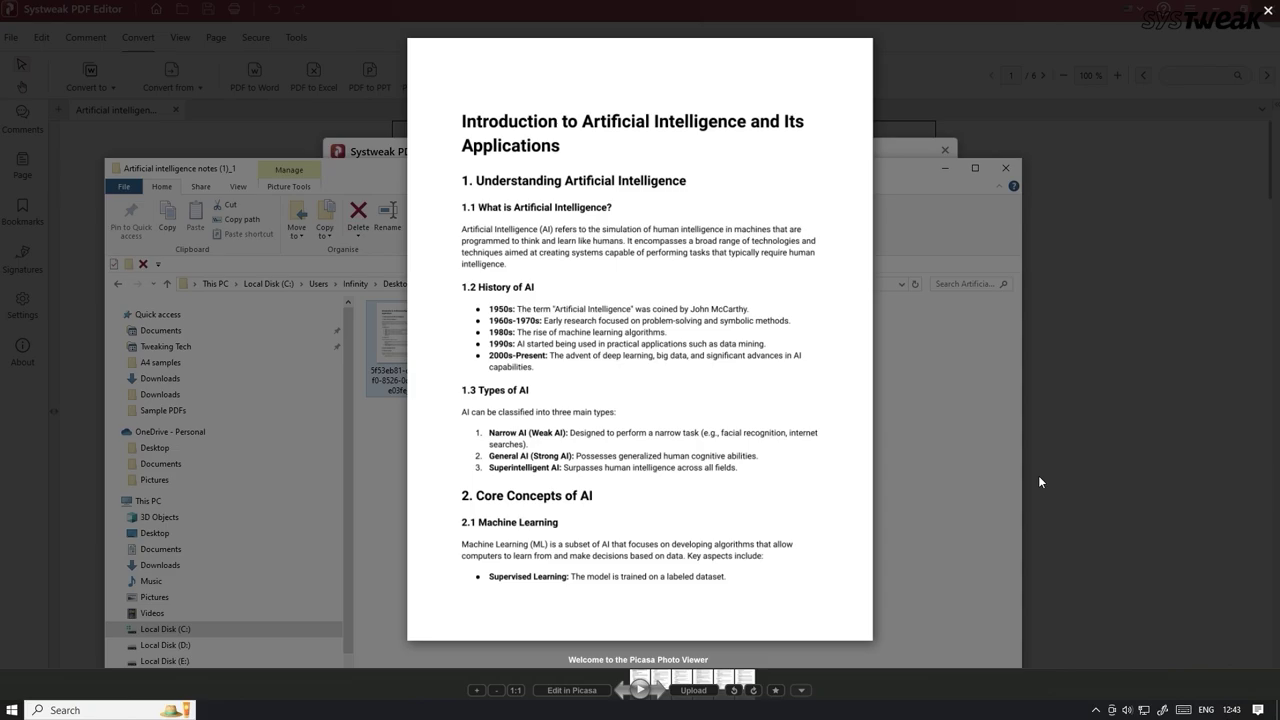
key(Right)
key(Right)
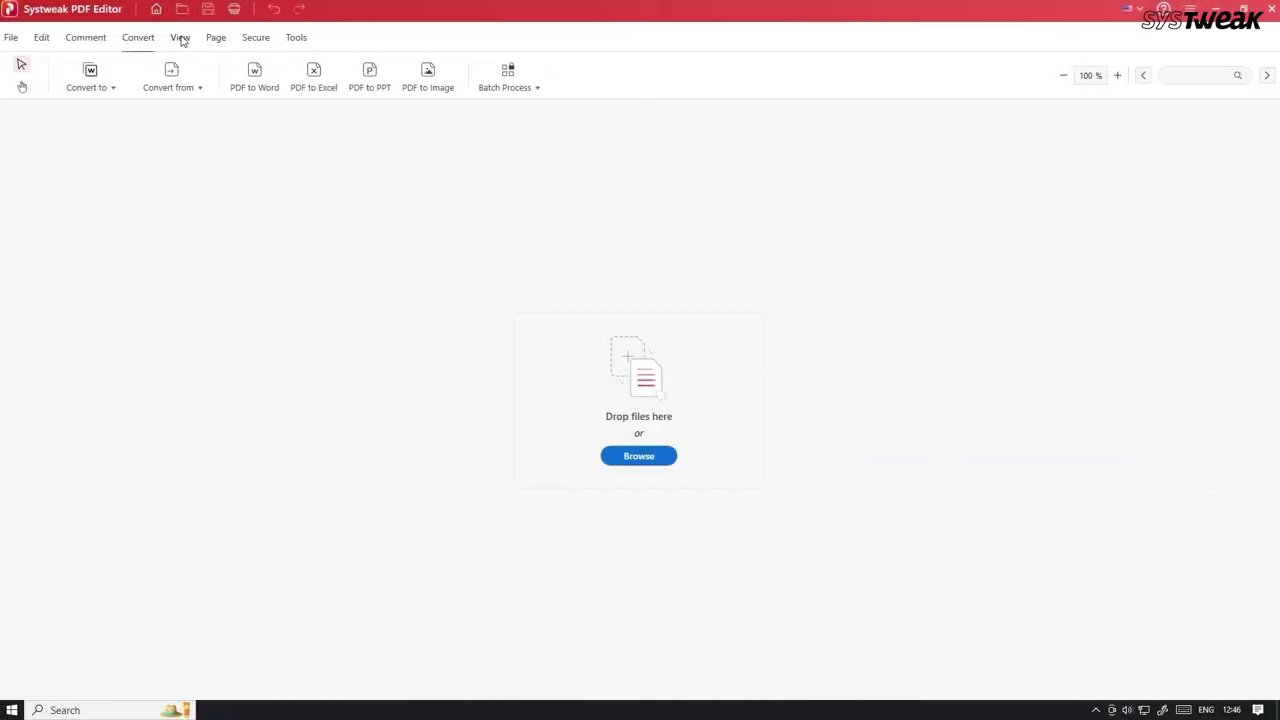
Choose Excel to PDF conversion to turn the Data sheet workbook into a PDF
click(212, 101)
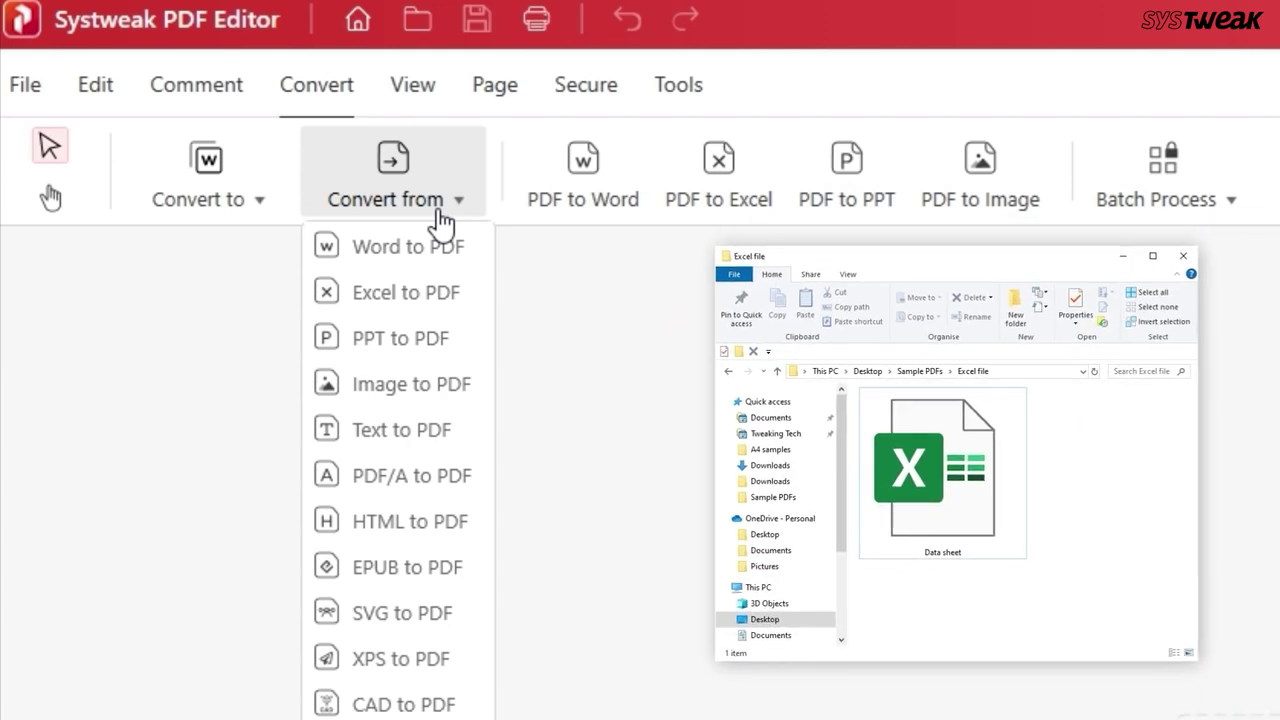
click(411, 299)
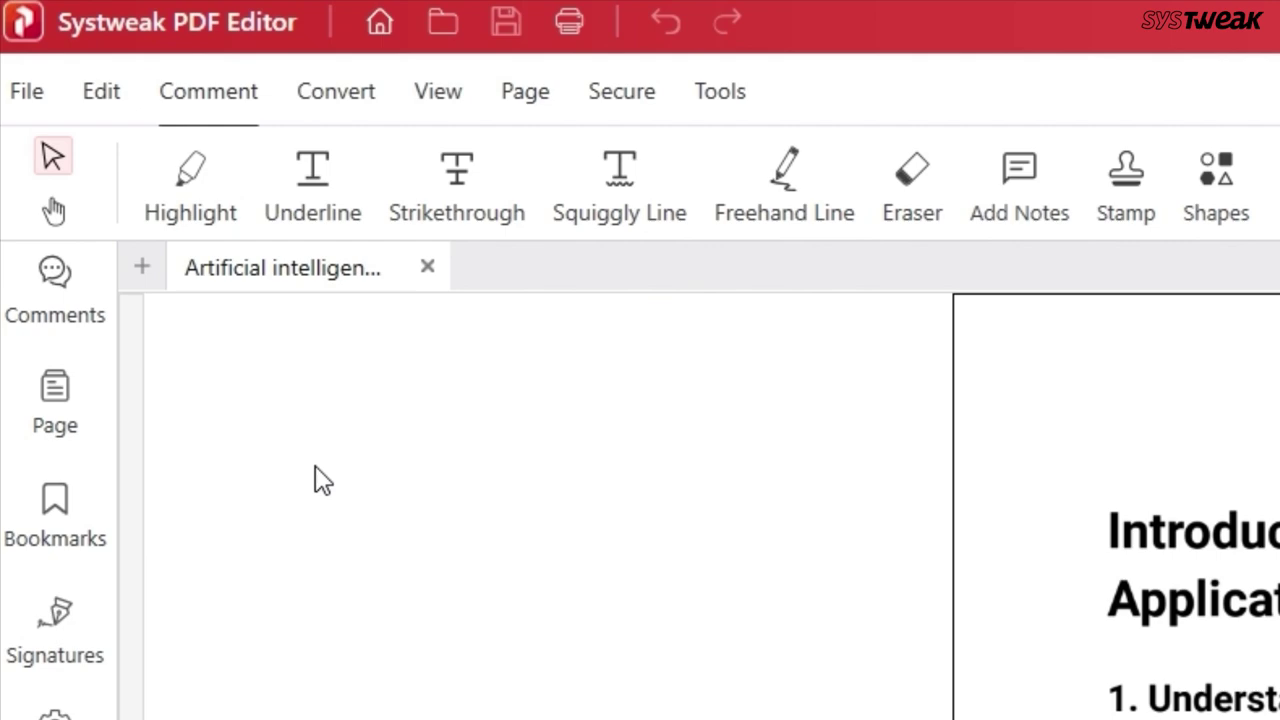
Highlight the 'Understanding Artificial Intelligence' and 1.1/1.2 headings and underline 'broad range of technologies'
drag(252, 243, 748, 312)
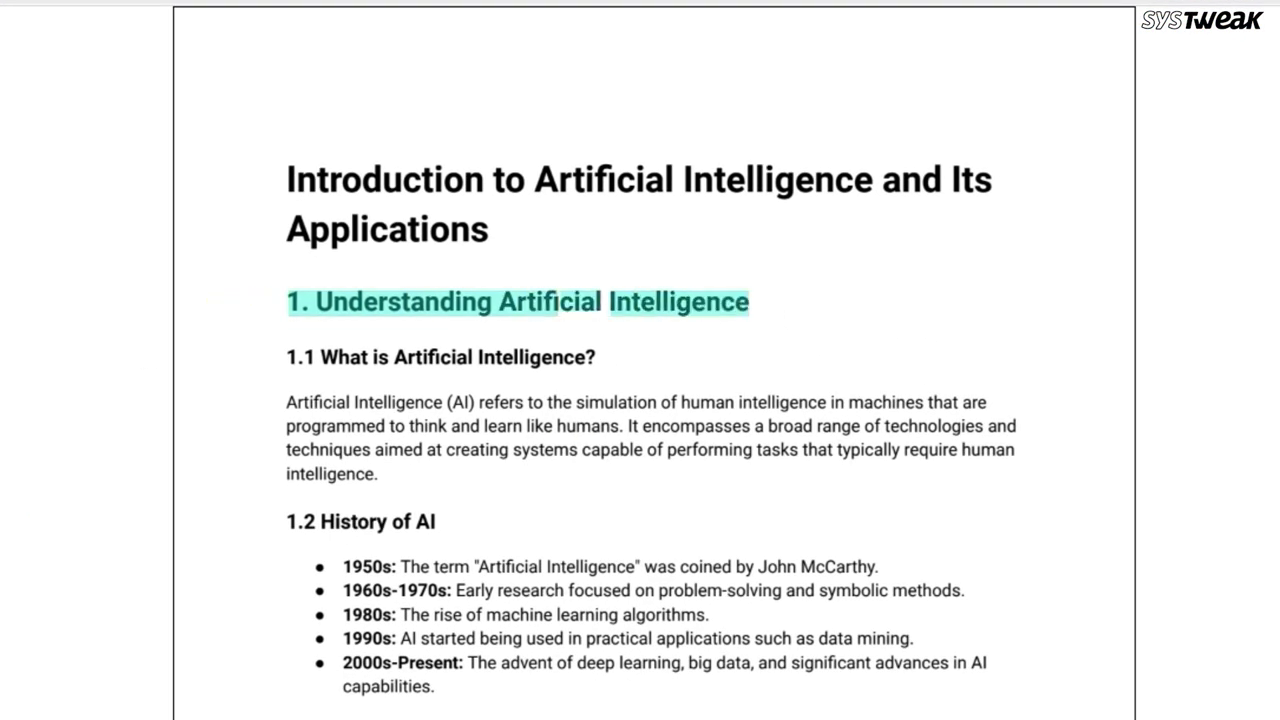
drag(628, 426, 985, 441)
drag(457, 518, 553, 490)
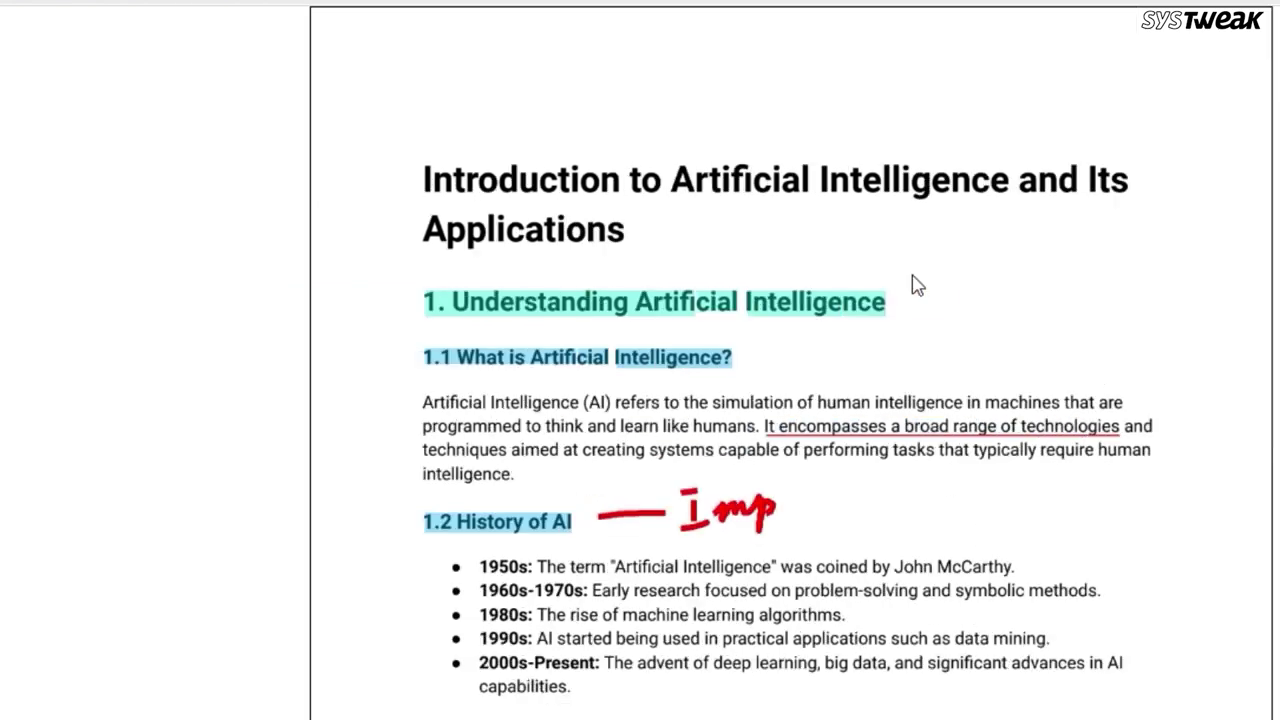
Add a sticky note reading 'Fo' beside the first heading and a COMPLETED stamp at page top
click(916, 288)
text(Fo)
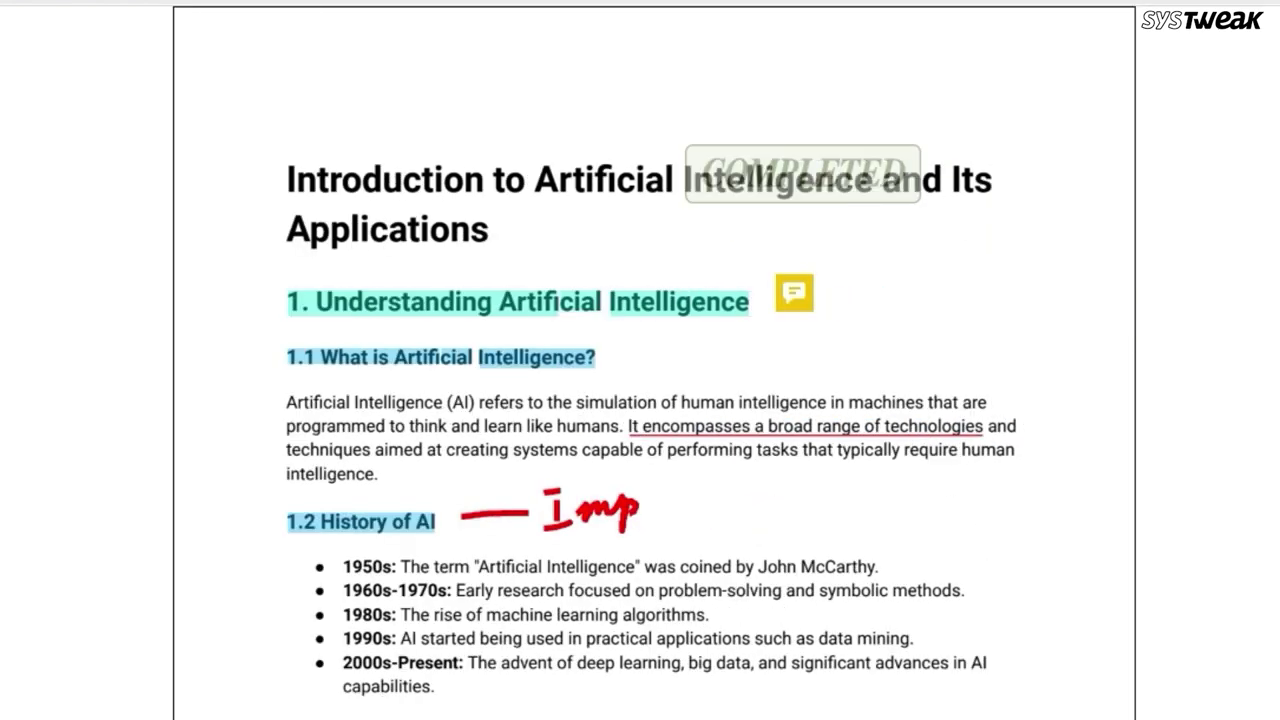
drag(805, 182, 636, 88)
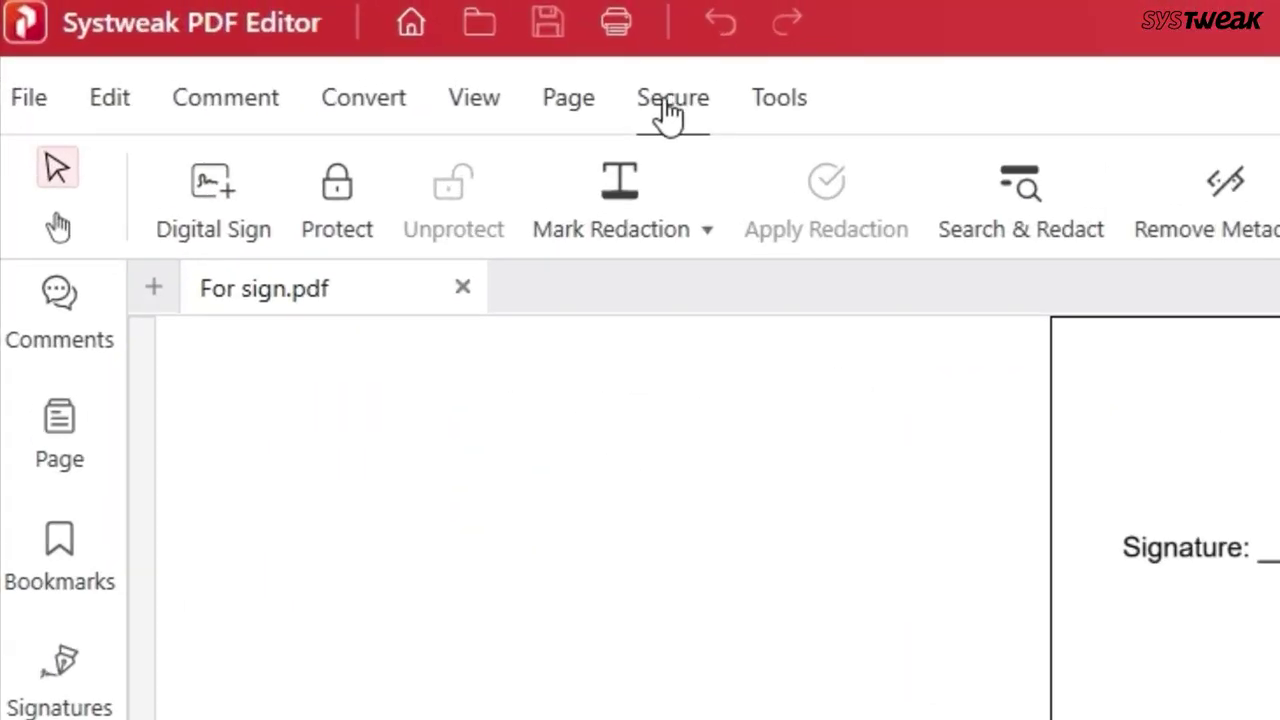
Open Secure > Protect and enter the five-character lock password for the agreement
click(255, 40)
click(337, 200)
text(12345)
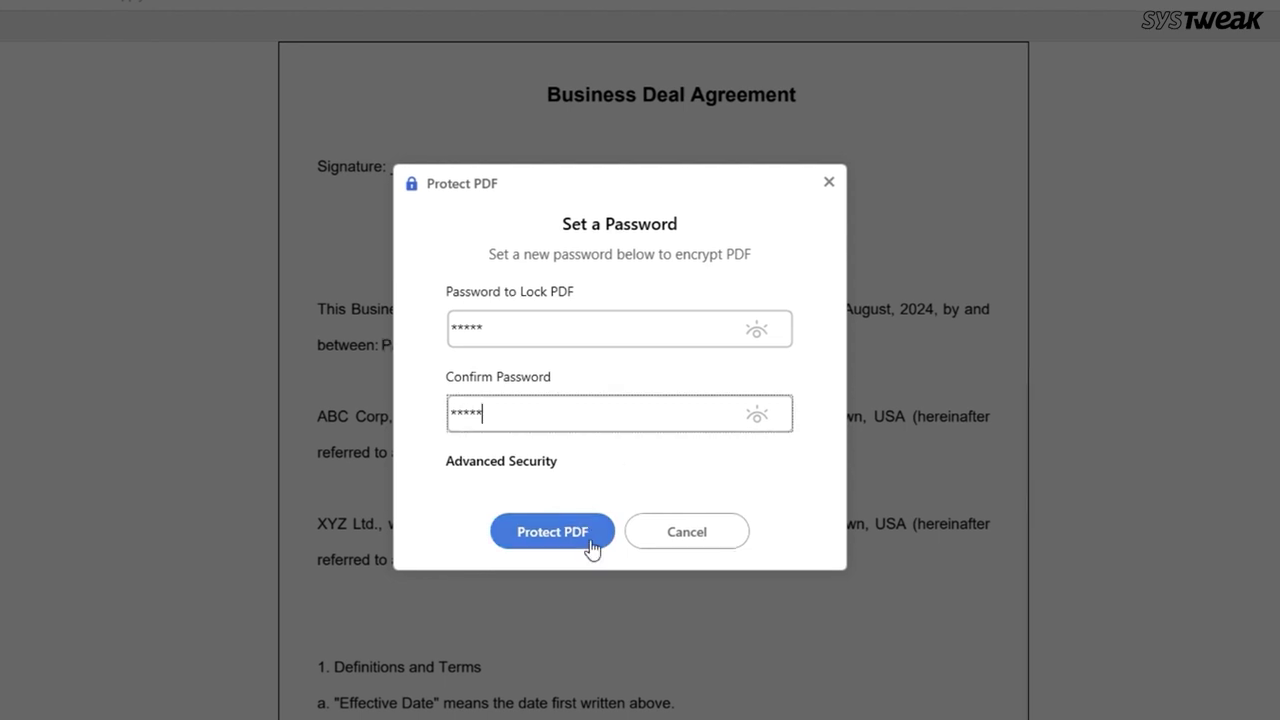
In Advanced Security, enter the document open password and the permission password
click(497, 466)
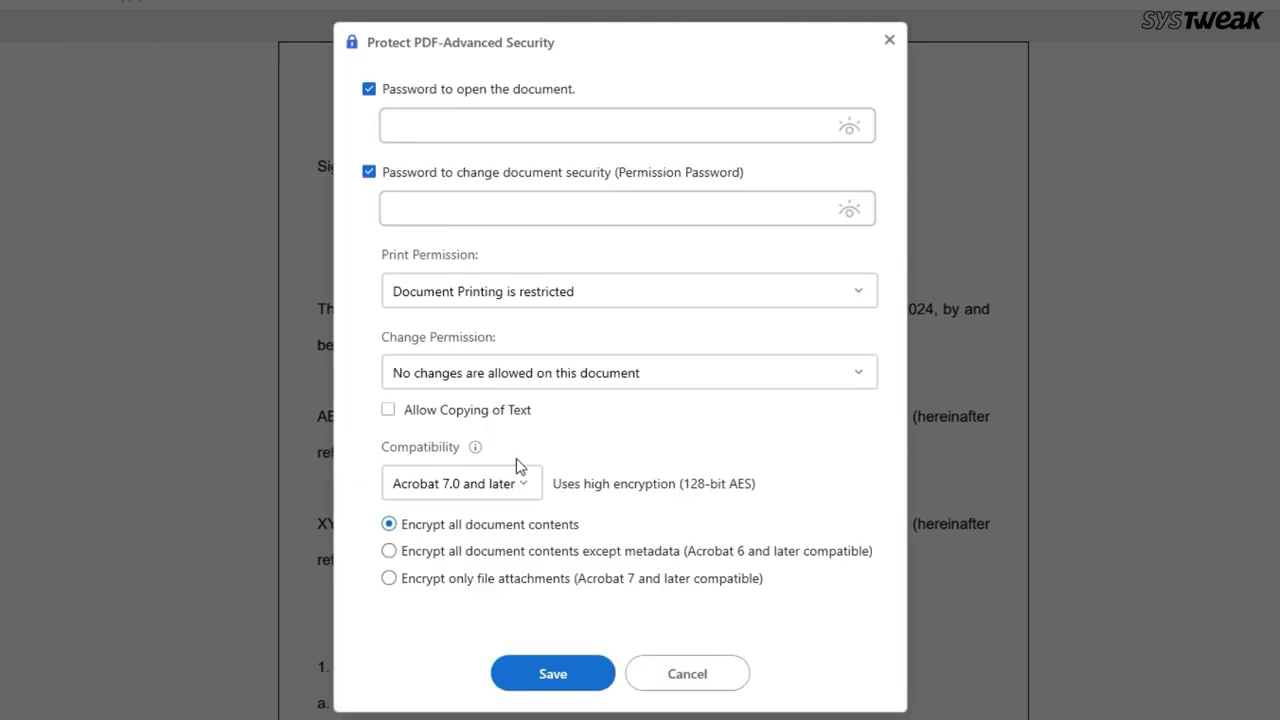
click(481, 114)
text(***)
click(445, 210)
text(**)
Restrict printing and all changes, then save the protection settings and acknowledge the notice
click(446, 291)
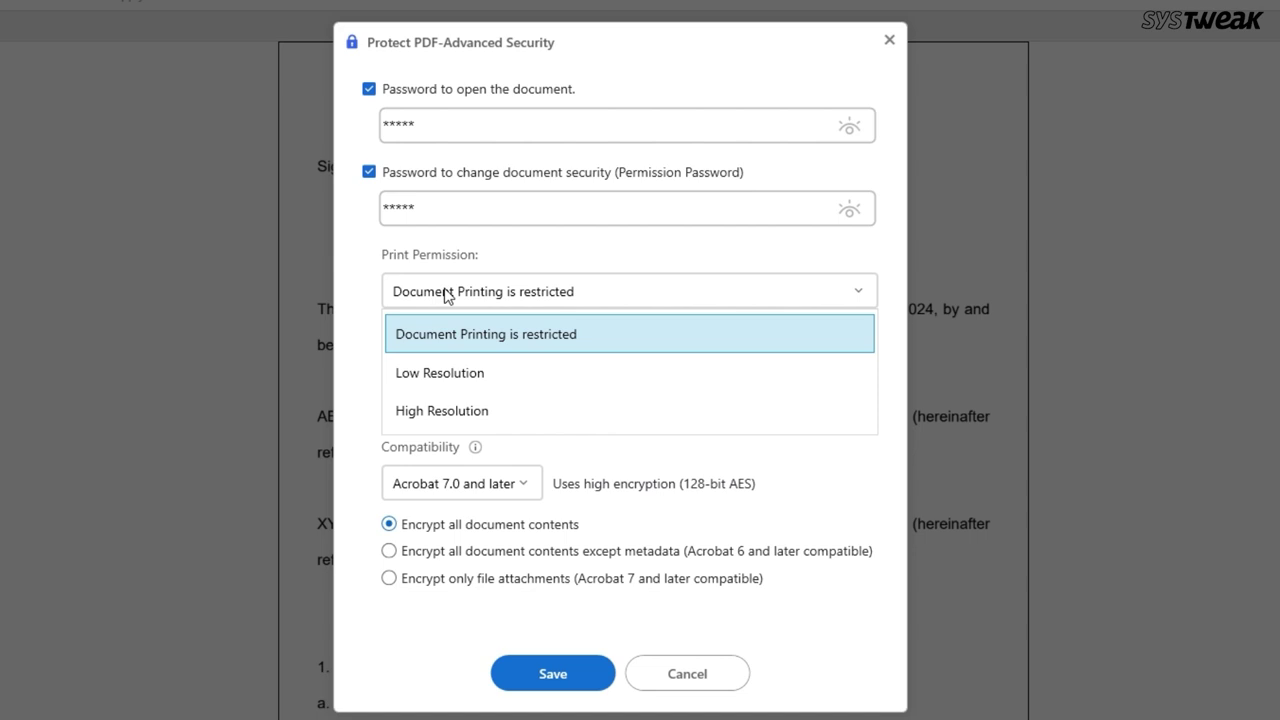
click(362, 314)
click(483, 382)
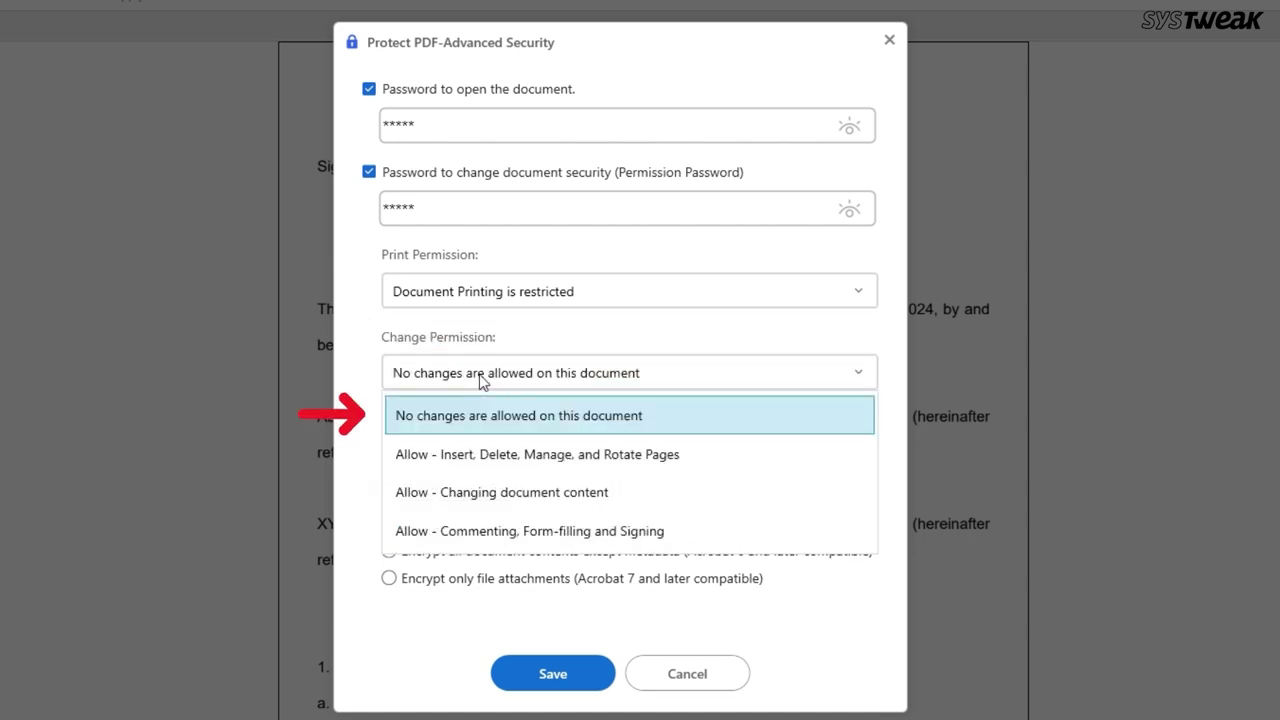
click(478, 418)
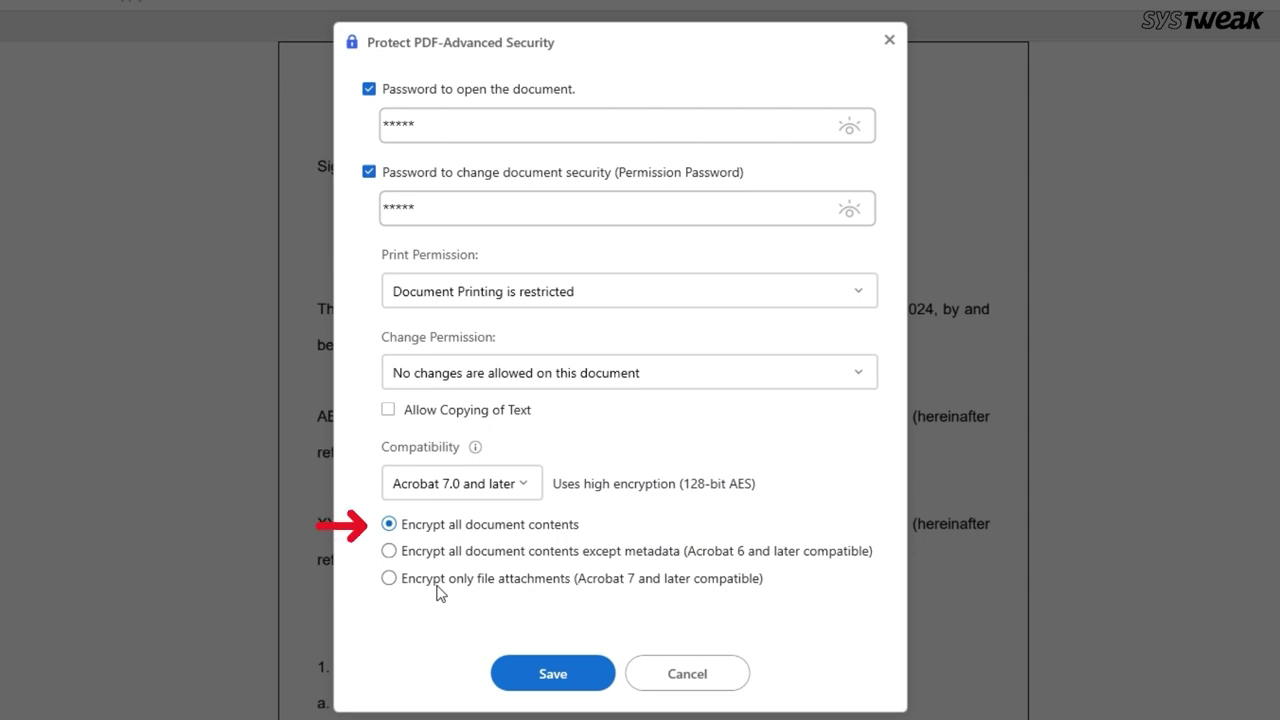
click(556, 672)
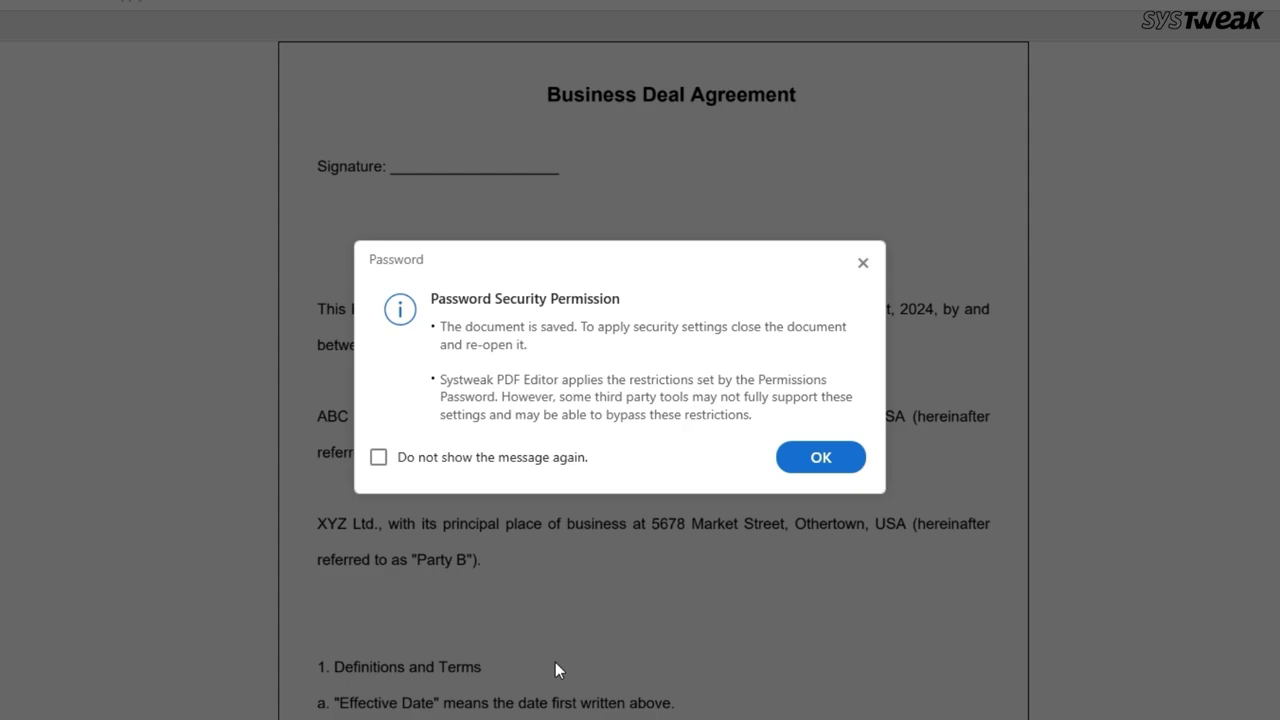
click(812, 458)
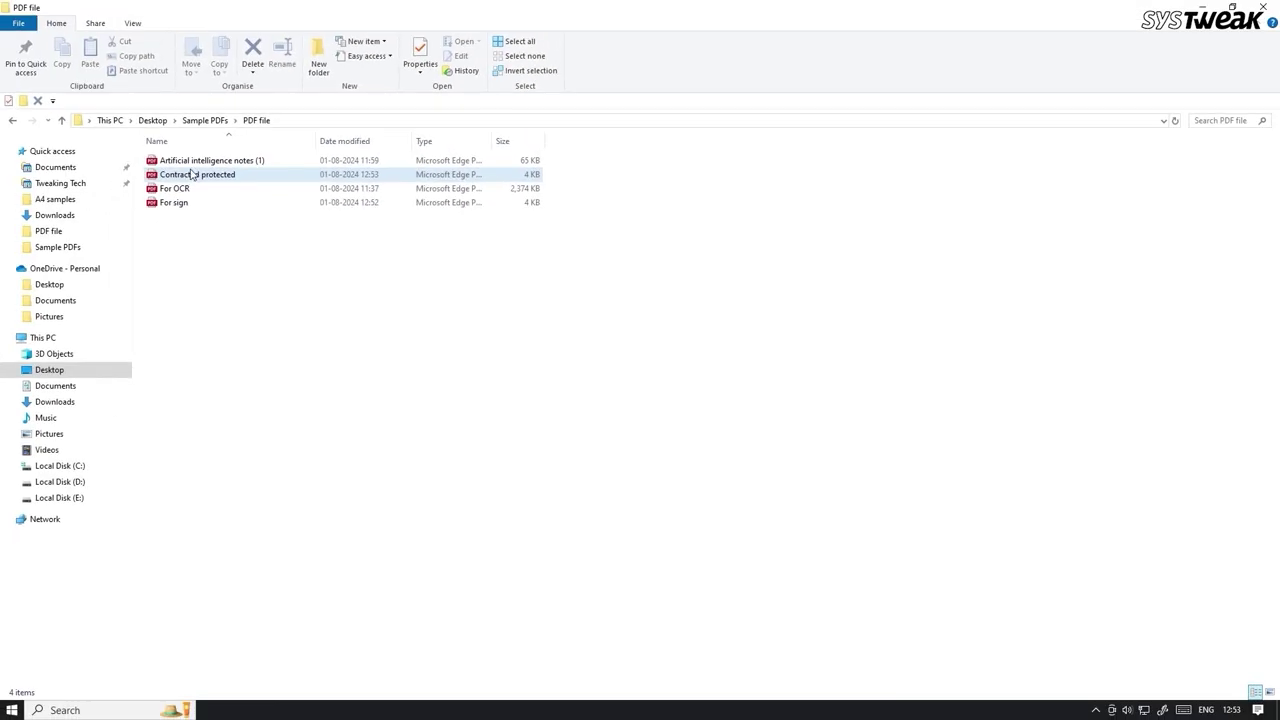
Open the protected copy and unlock it with its password to test the protection
double_click(191, 174)
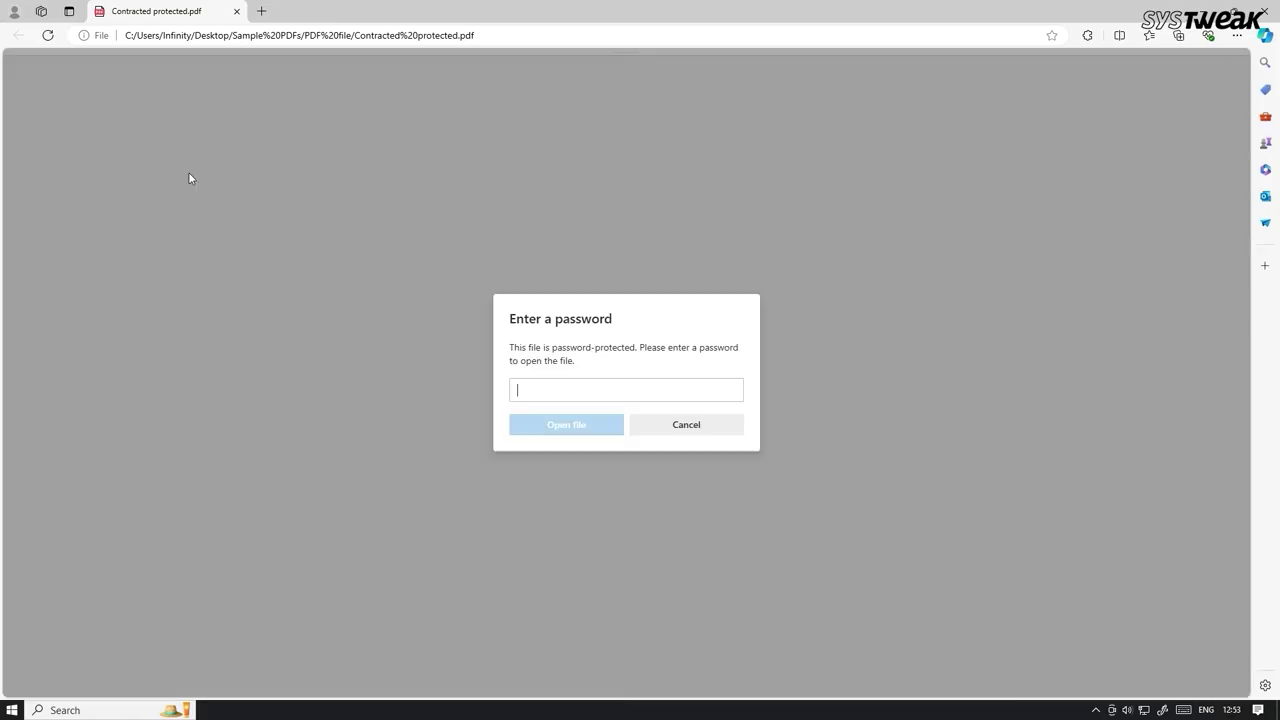
text(12345)
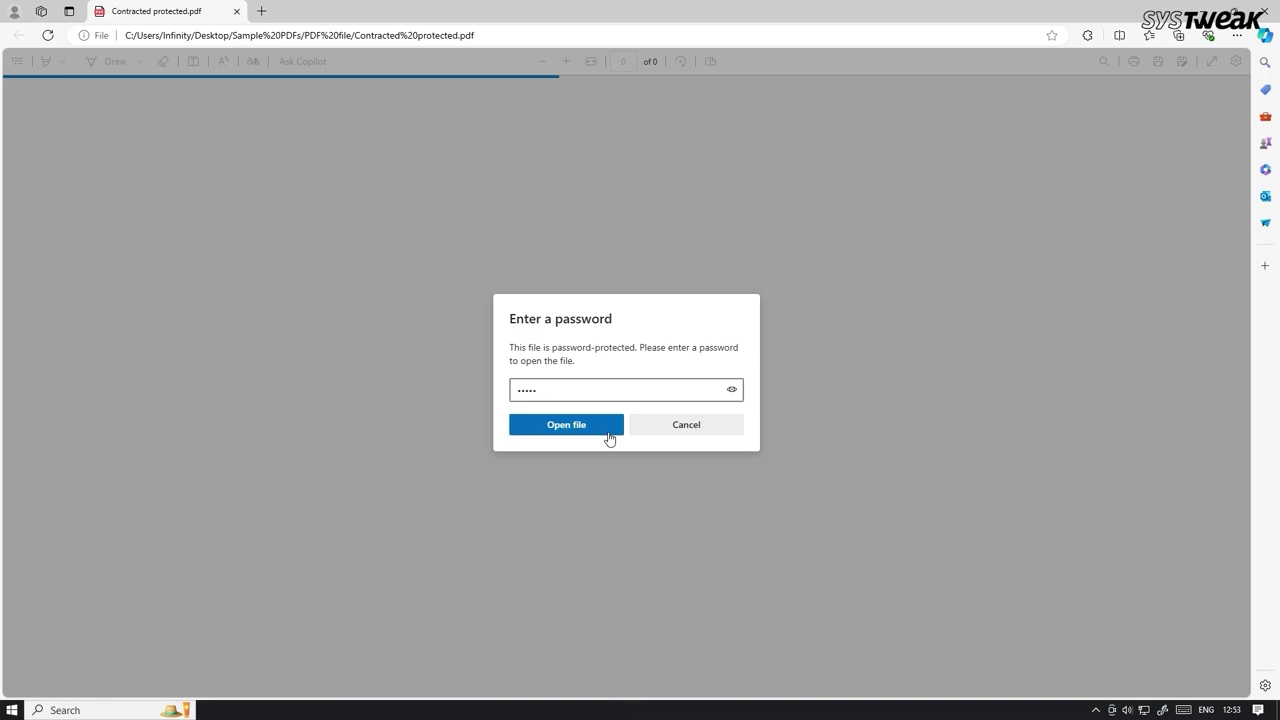
click(600, 432)
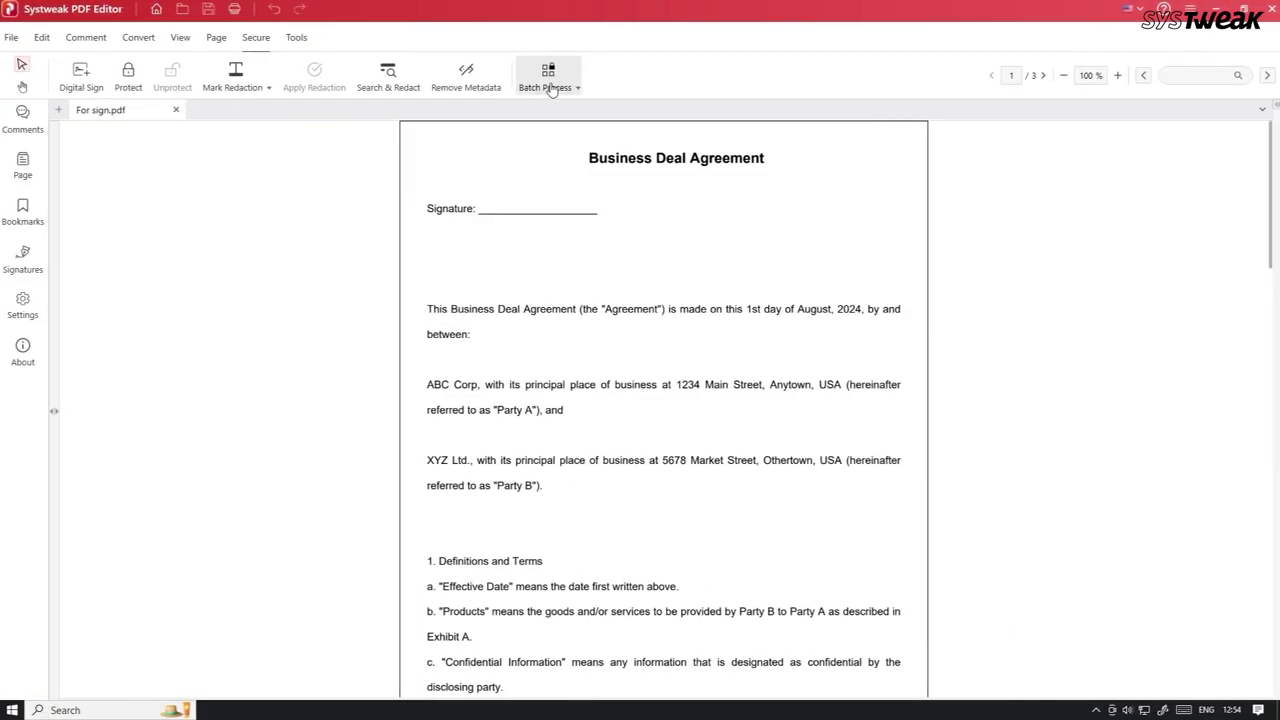
Open Batch Protect, then run OCR on the scanned Life on Mars page
click(548, 86)
click(587, 240)
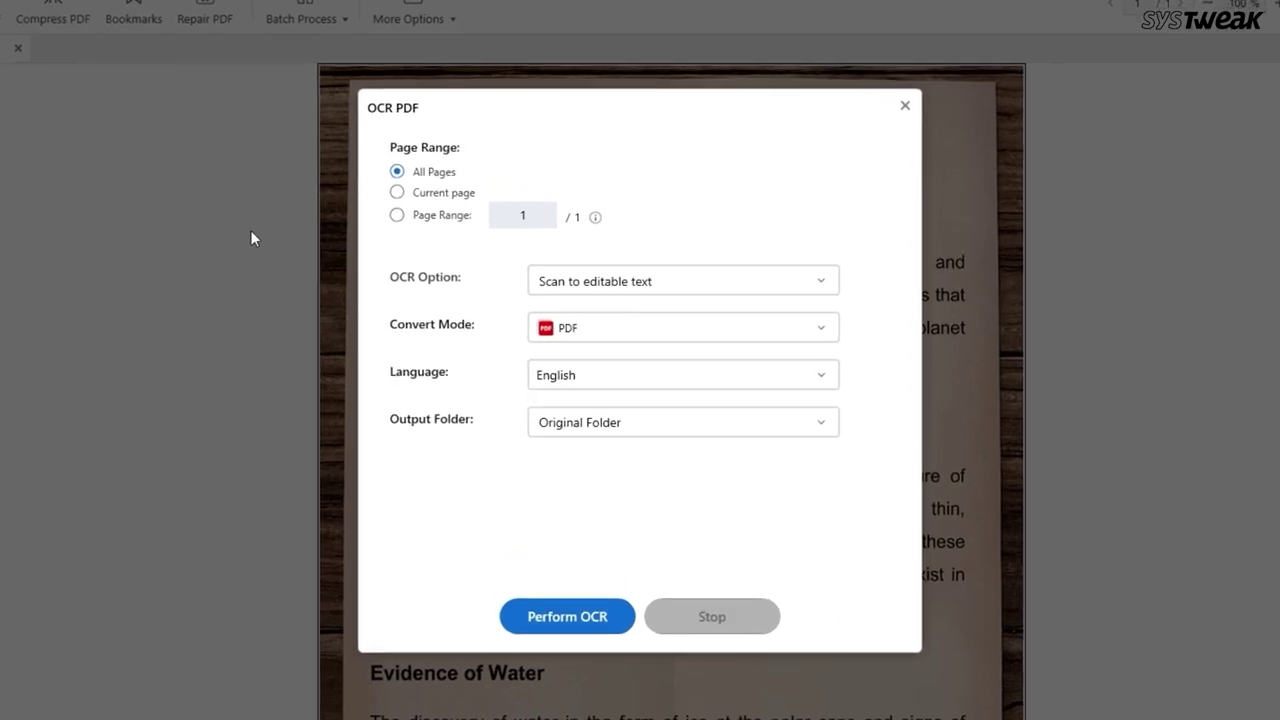
click(571, 614)
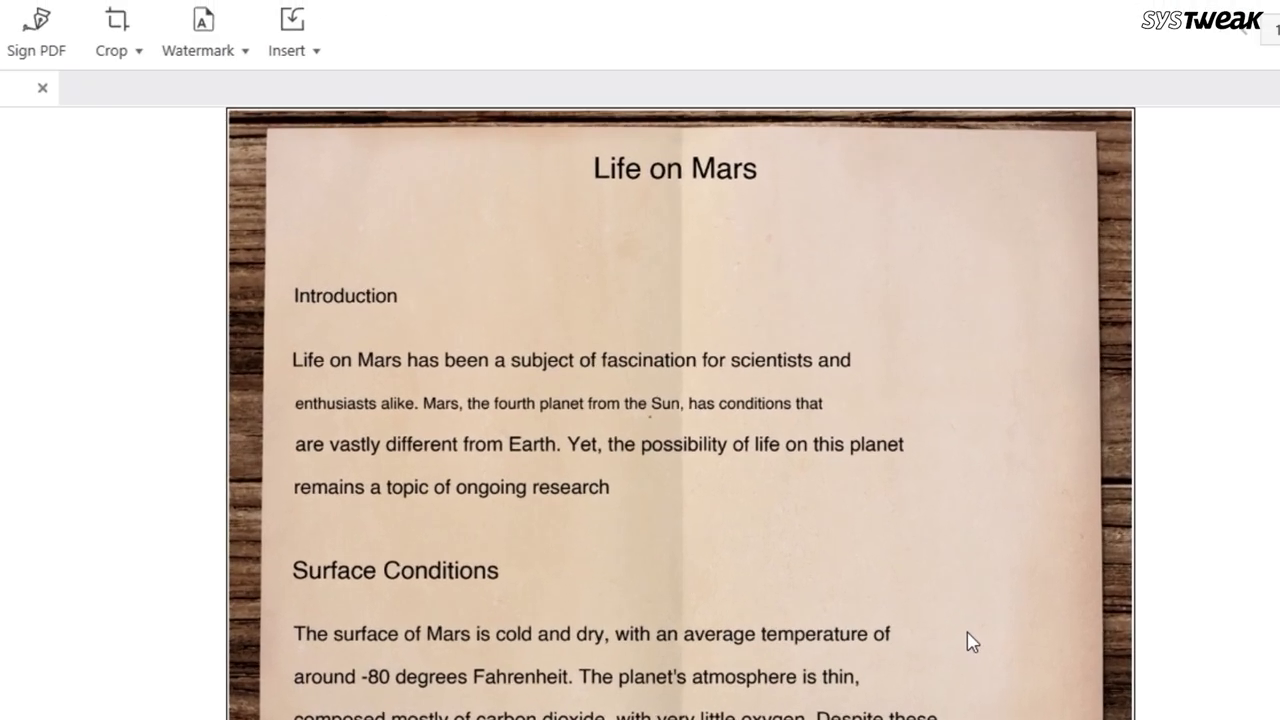
click(388, 342)
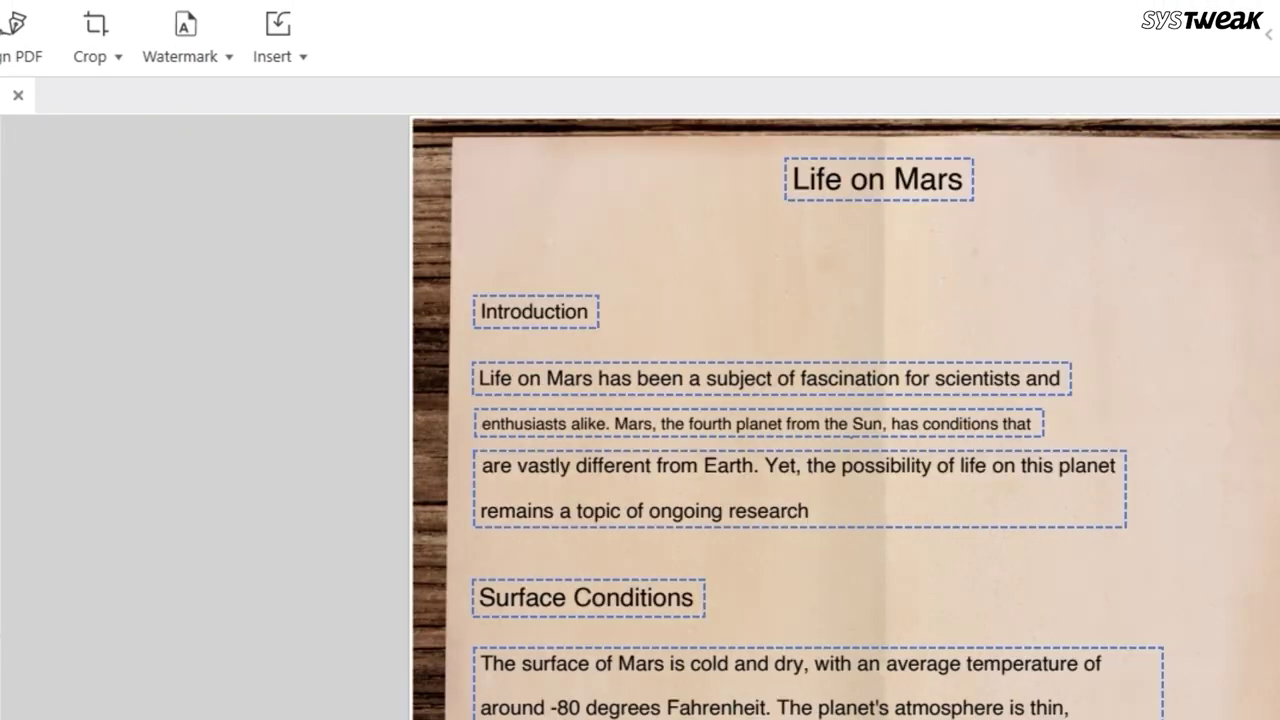
Extend the Introduction heading to read 'Introduction to life on mars'
click(460, 311)
text(to life)
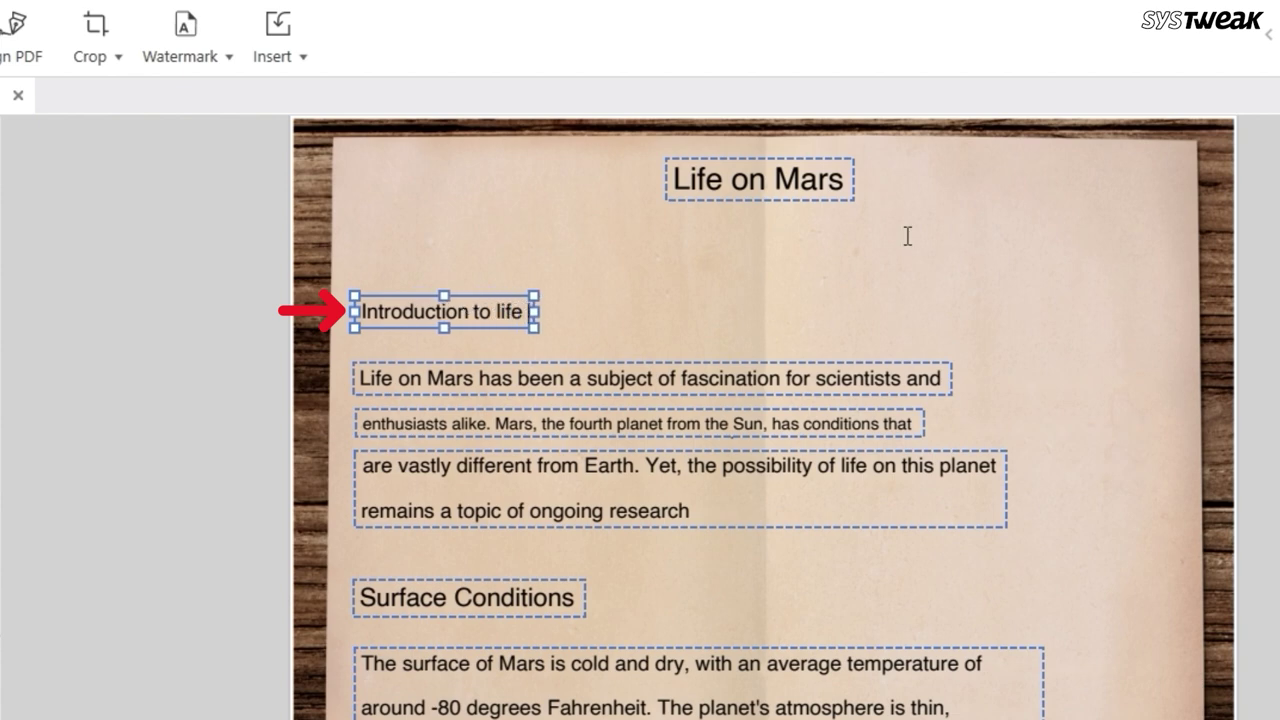
text(on mars)
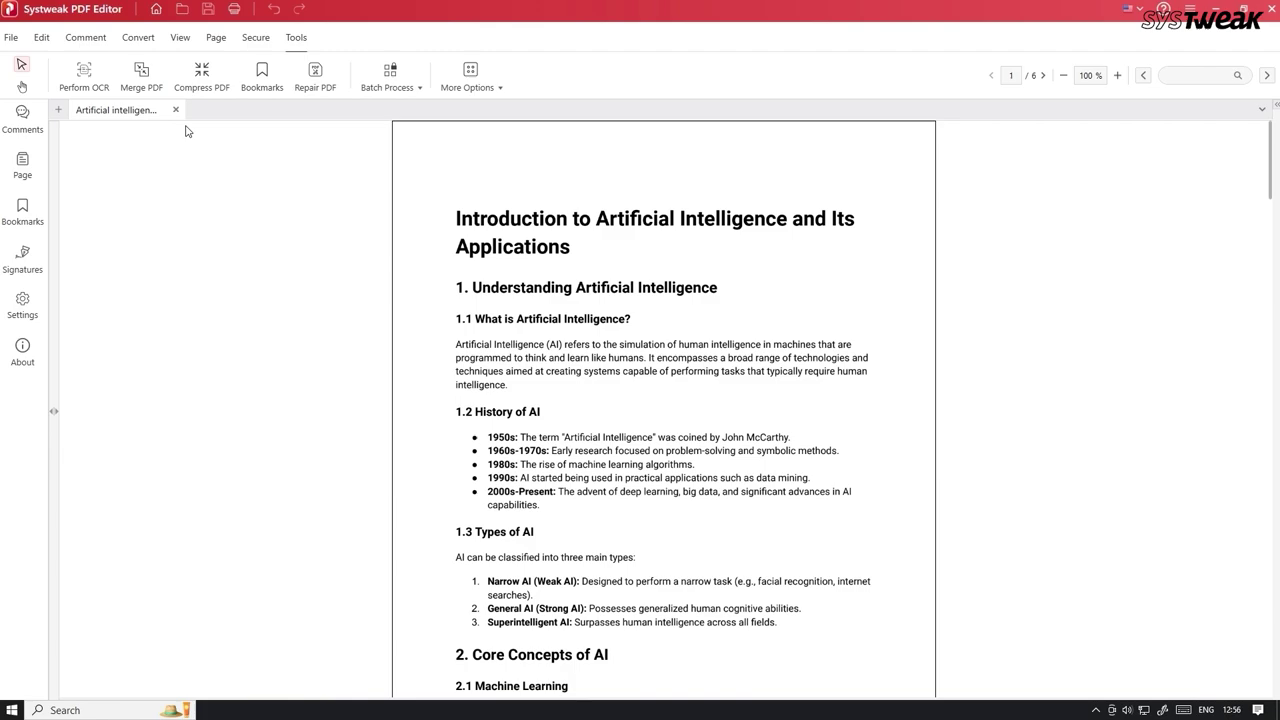
Add Artificial intelligence notes (1) to Merge PDF, then compress Samples presentation at High Compression
click(126, 78)
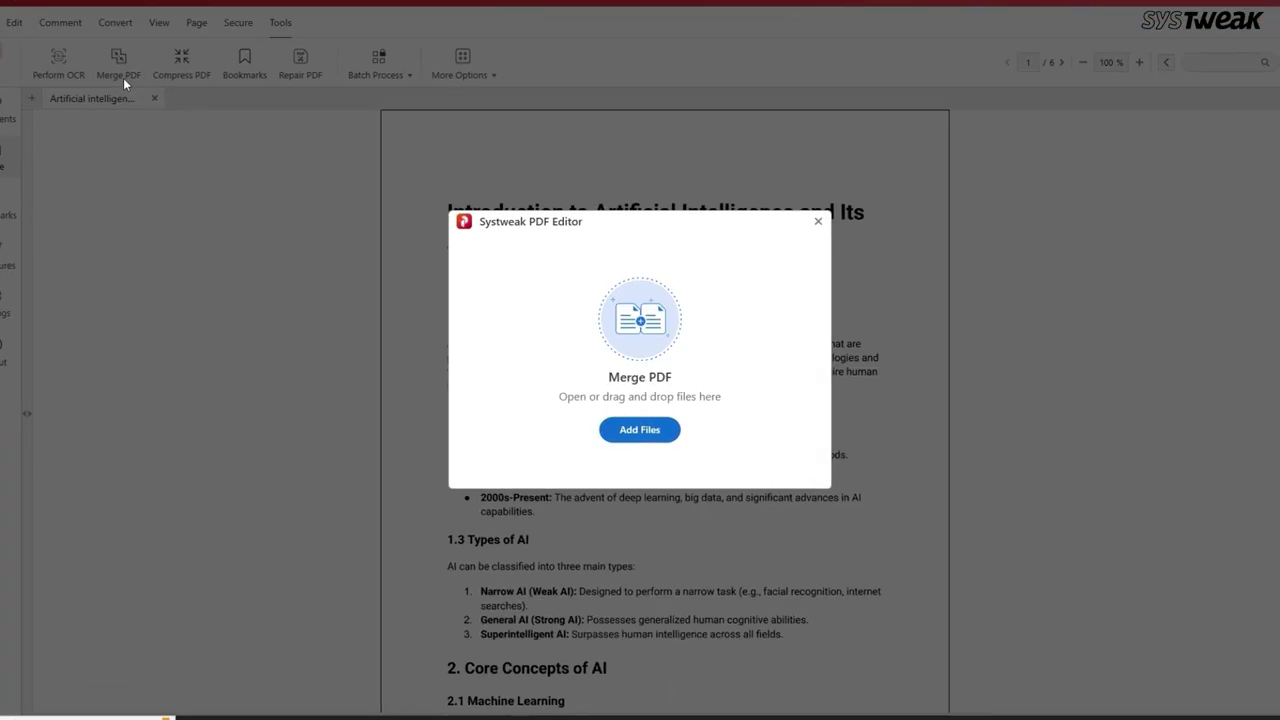
click(646, 427)
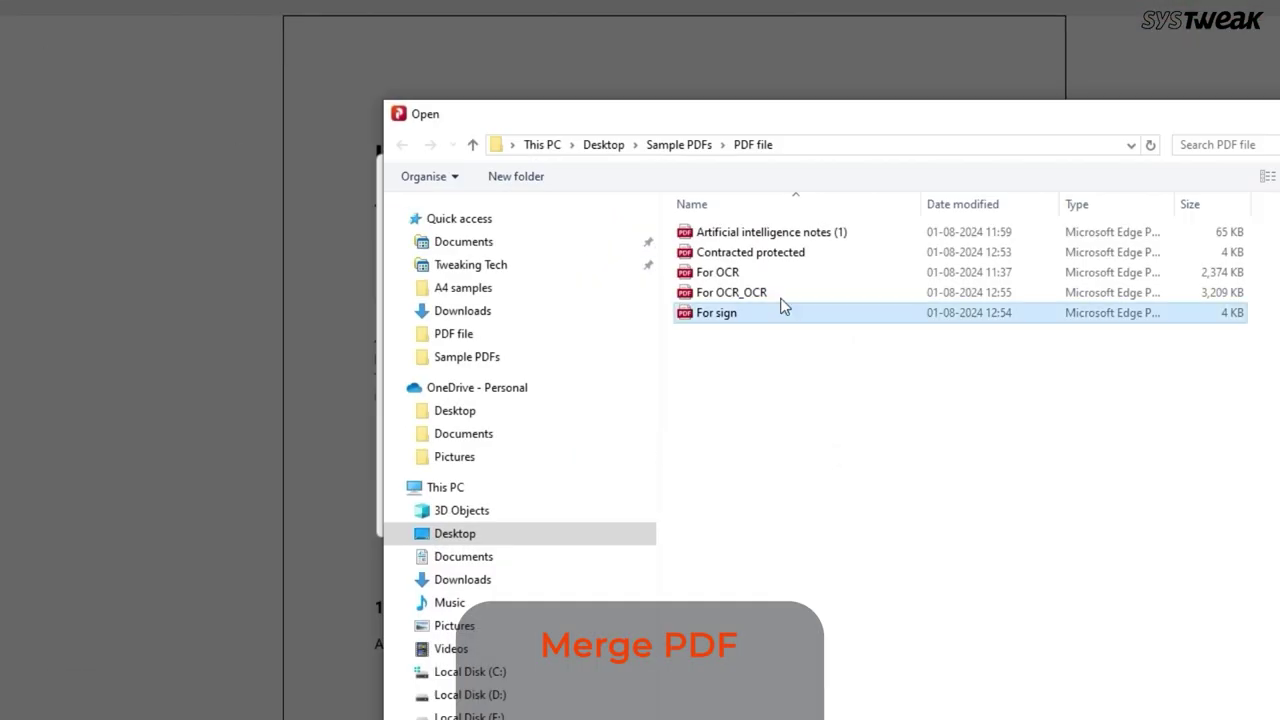
ctrl+click(795, 232)
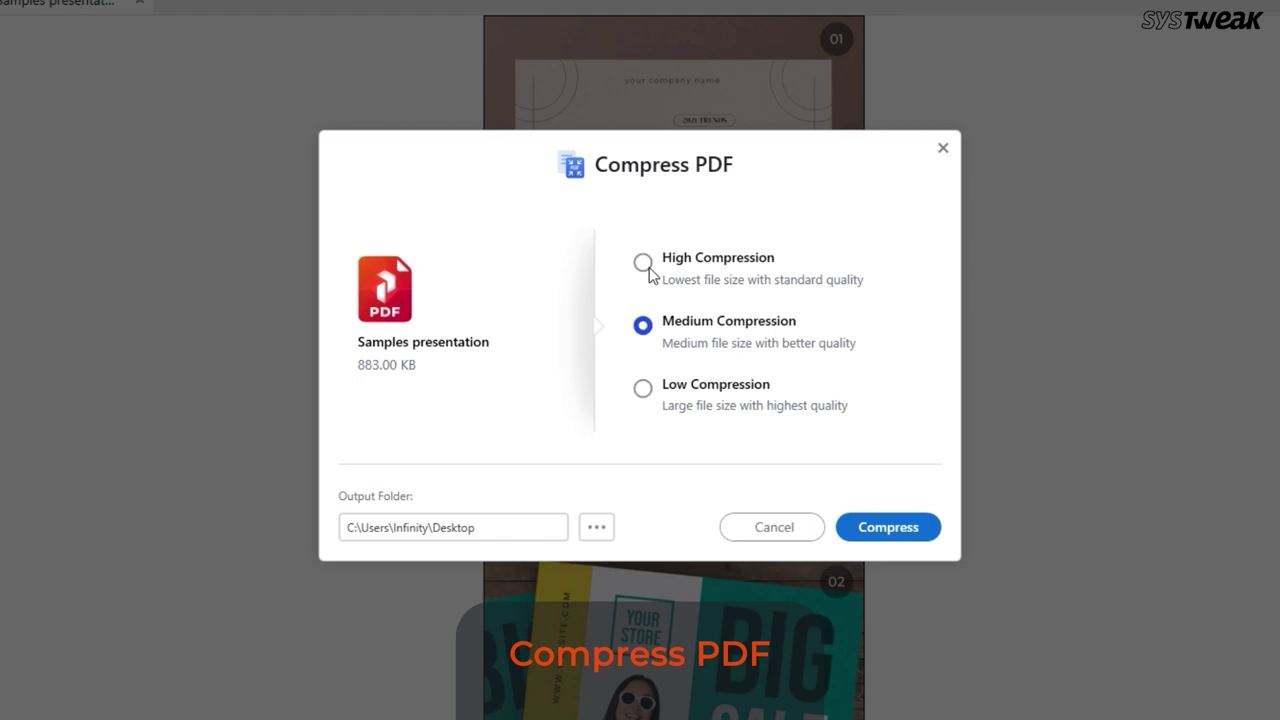
click(643, 263)
click(893, 535)
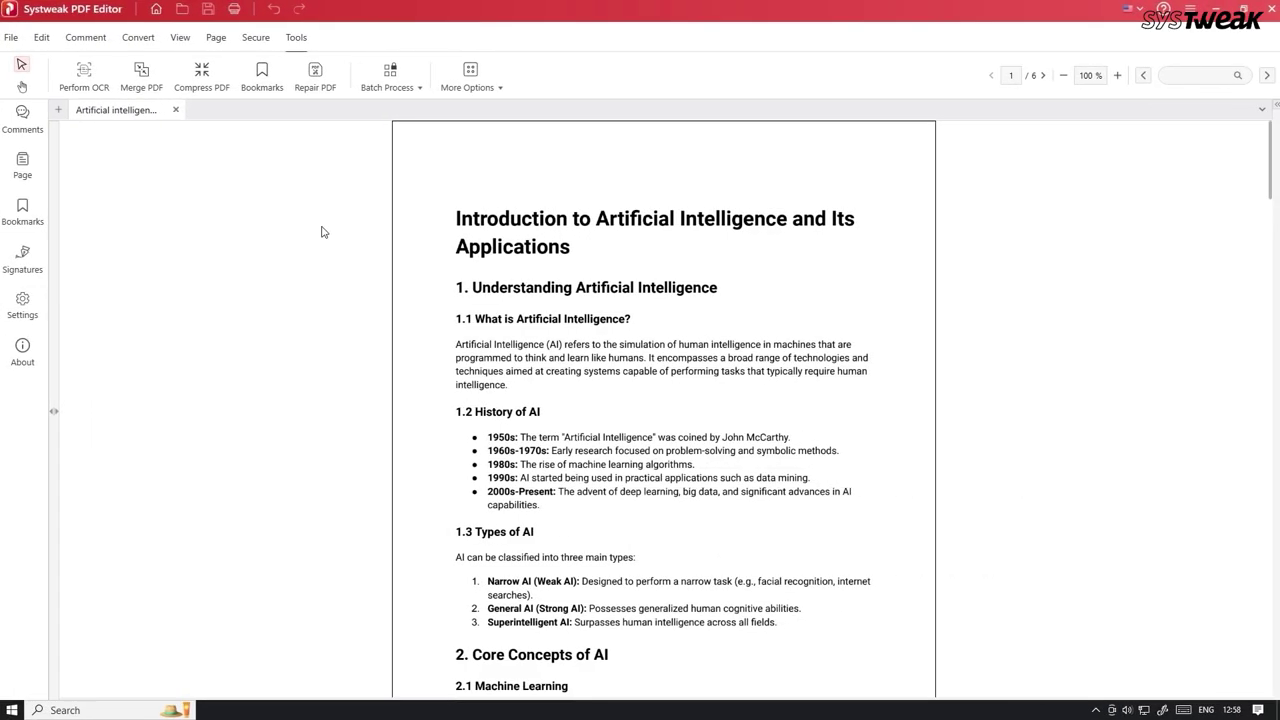
Rotate page 1 clockwise, then rotate it back upright
click(212, 44)
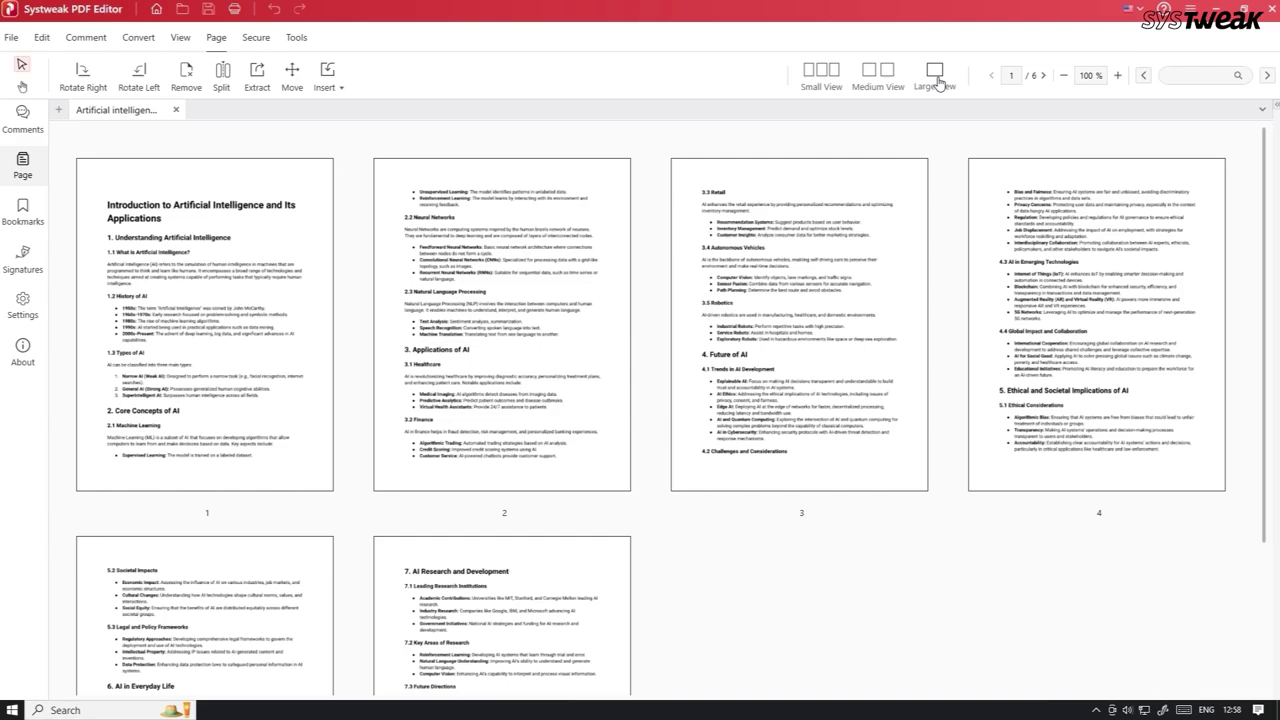
click(82, 76)
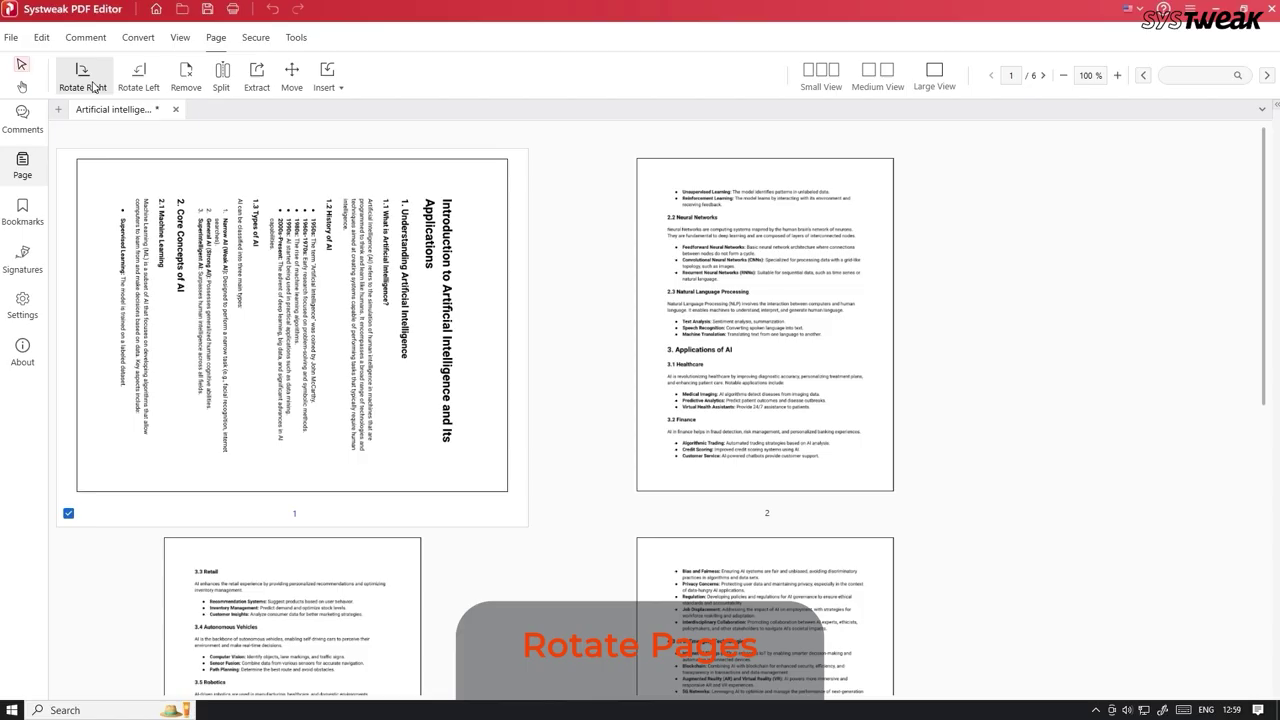
click(133, 85)
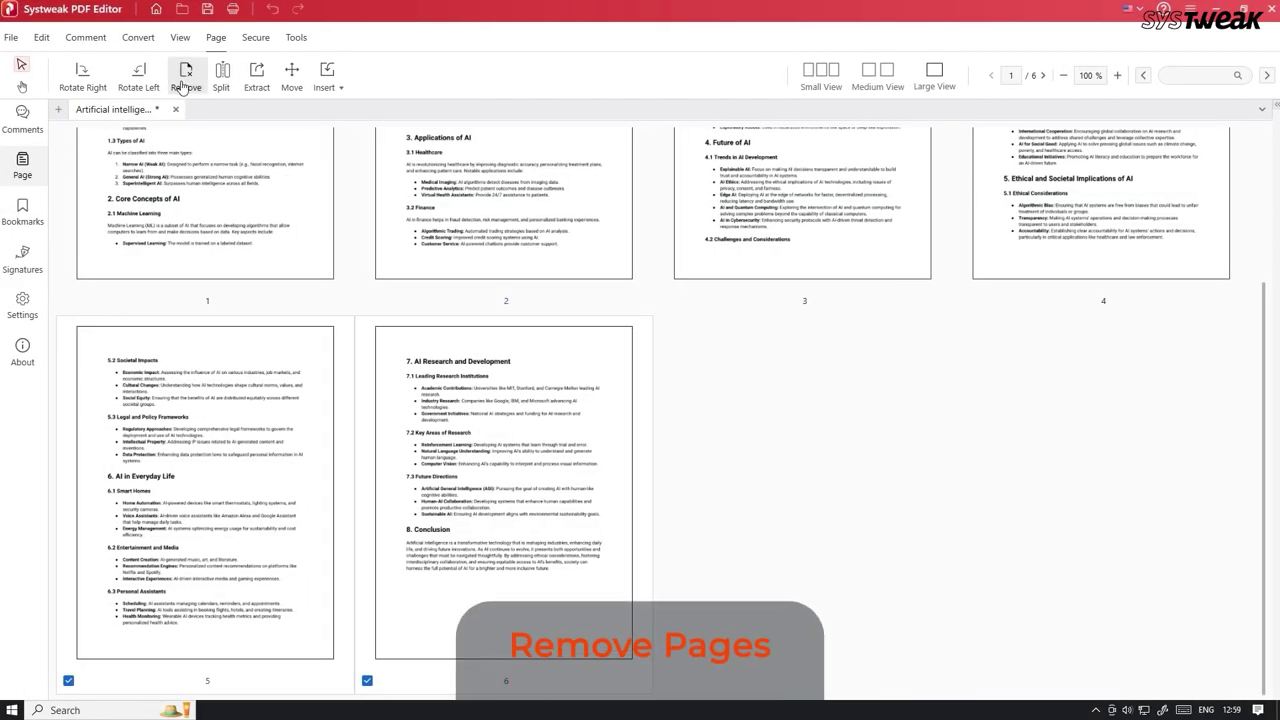
Delete pages 5–6 from the AI notes PDF
click(182, 86)
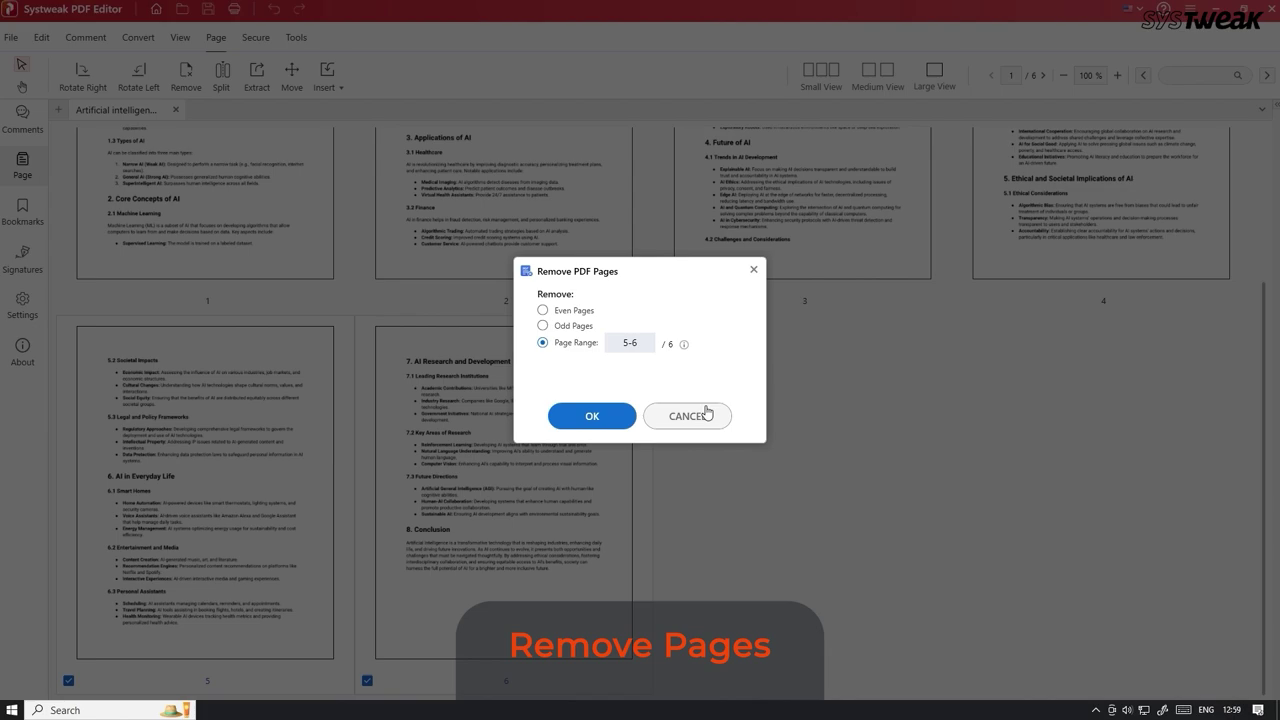
click(588, 414)
click(703, 409)
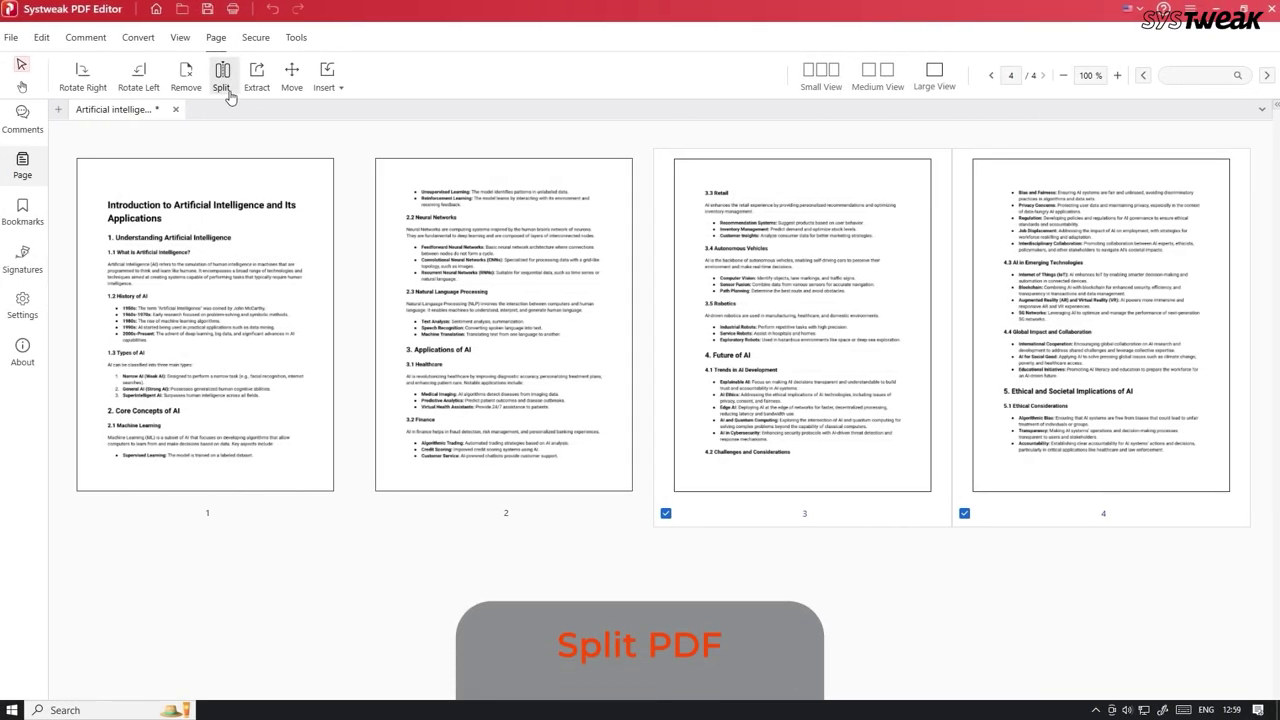
Split pages 3–4 into separate files in the Split folder, then move page 2 after page 3
click(222, 80)
click(592, 416)
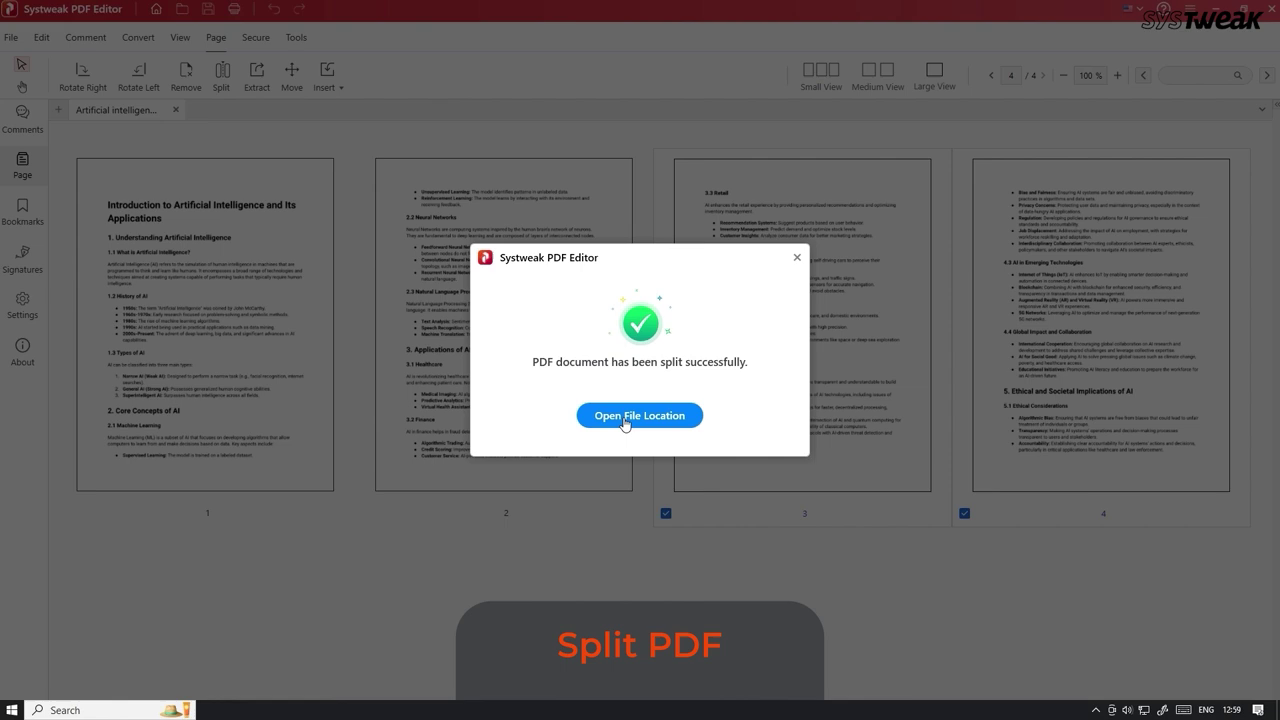
click(625, 416)
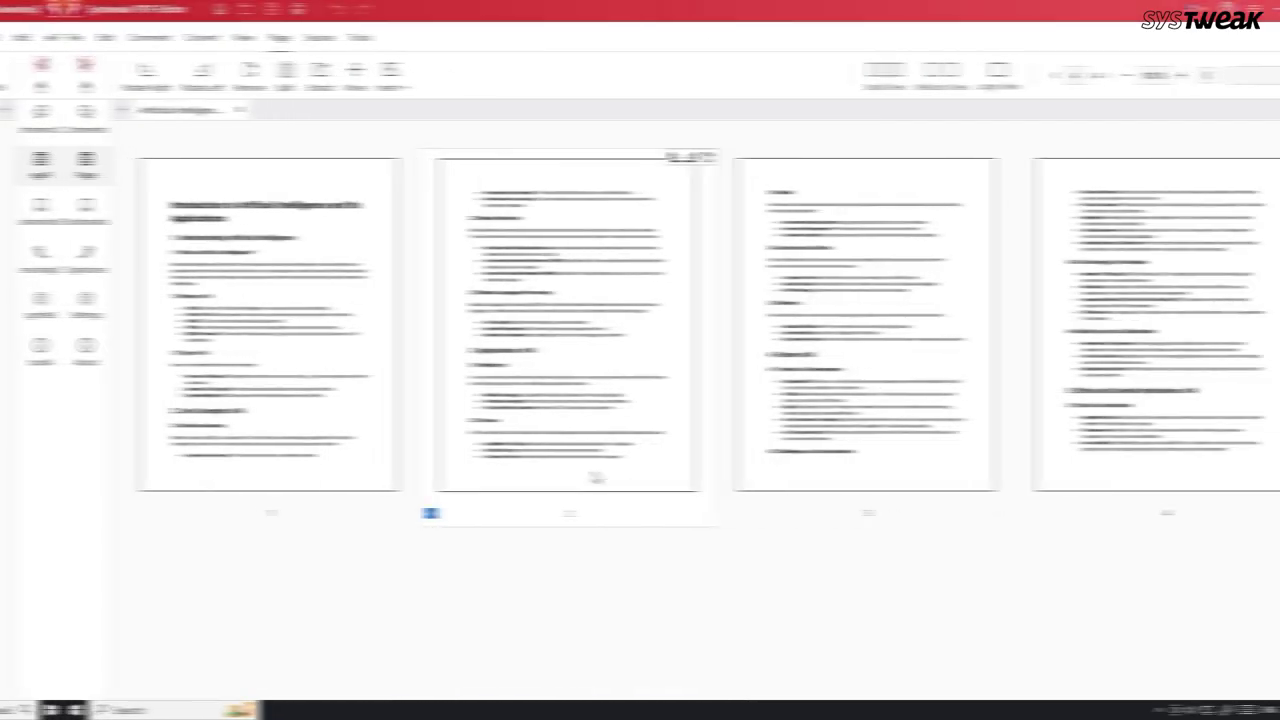
drag(528, 479, 894, 477)
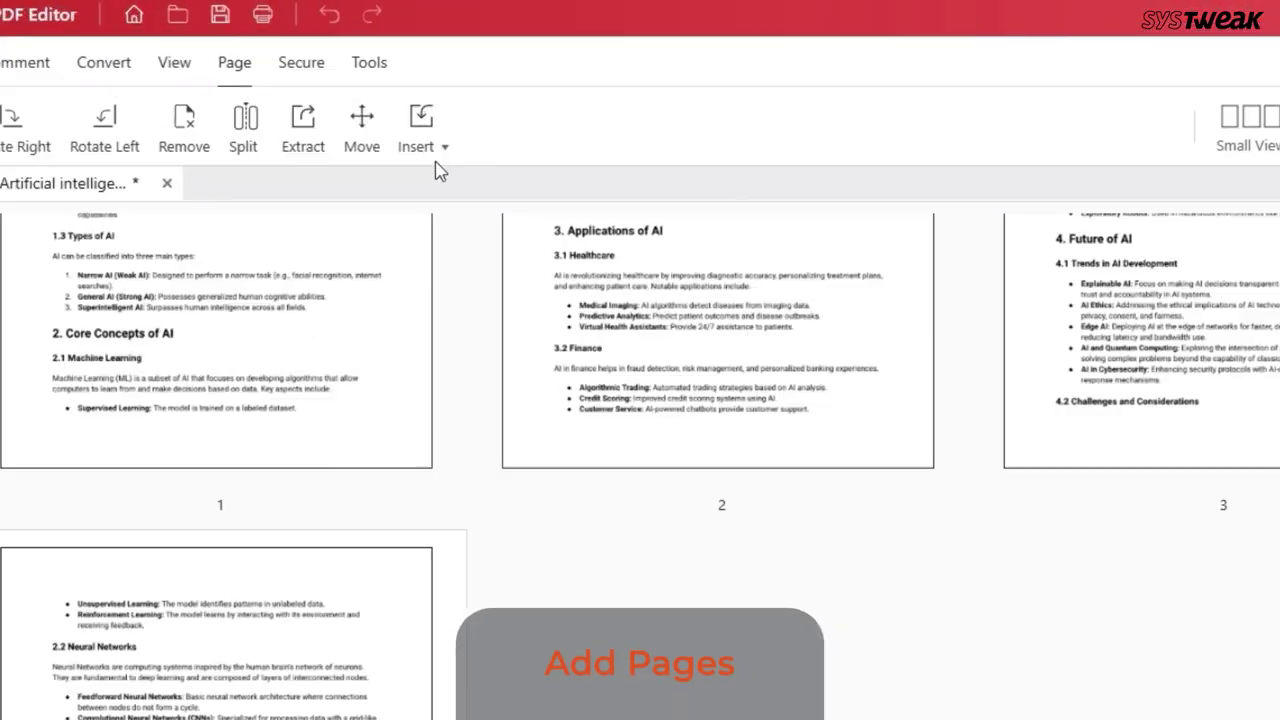
Check the Insert page options, then fit the page to width and then to the whole window
click(440, 150)
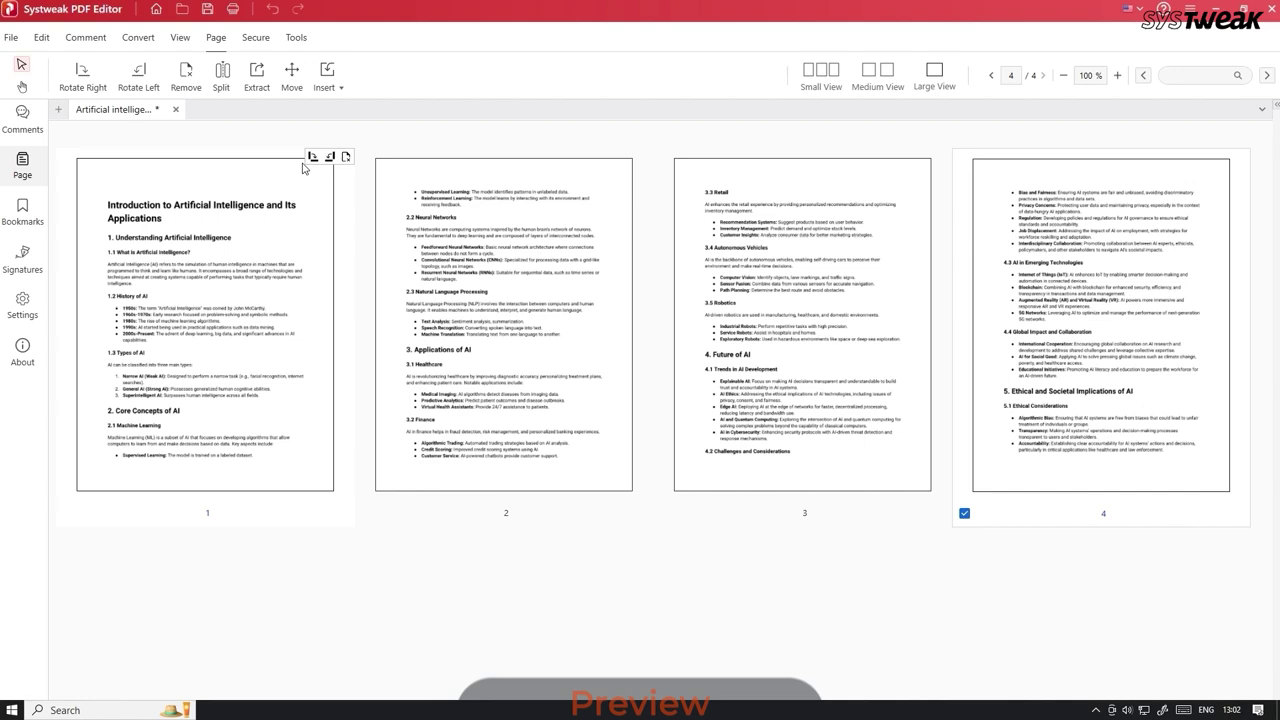
click(182, 38)
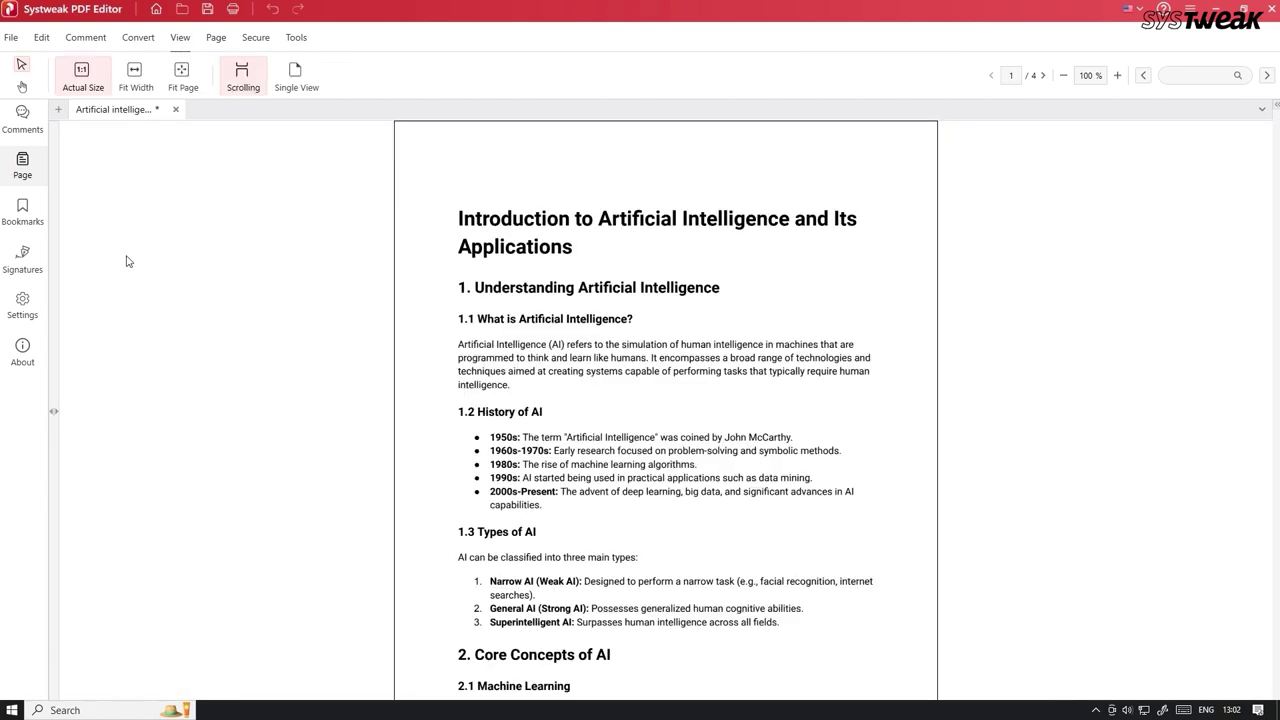
click(135, 78)
click(182, 78)
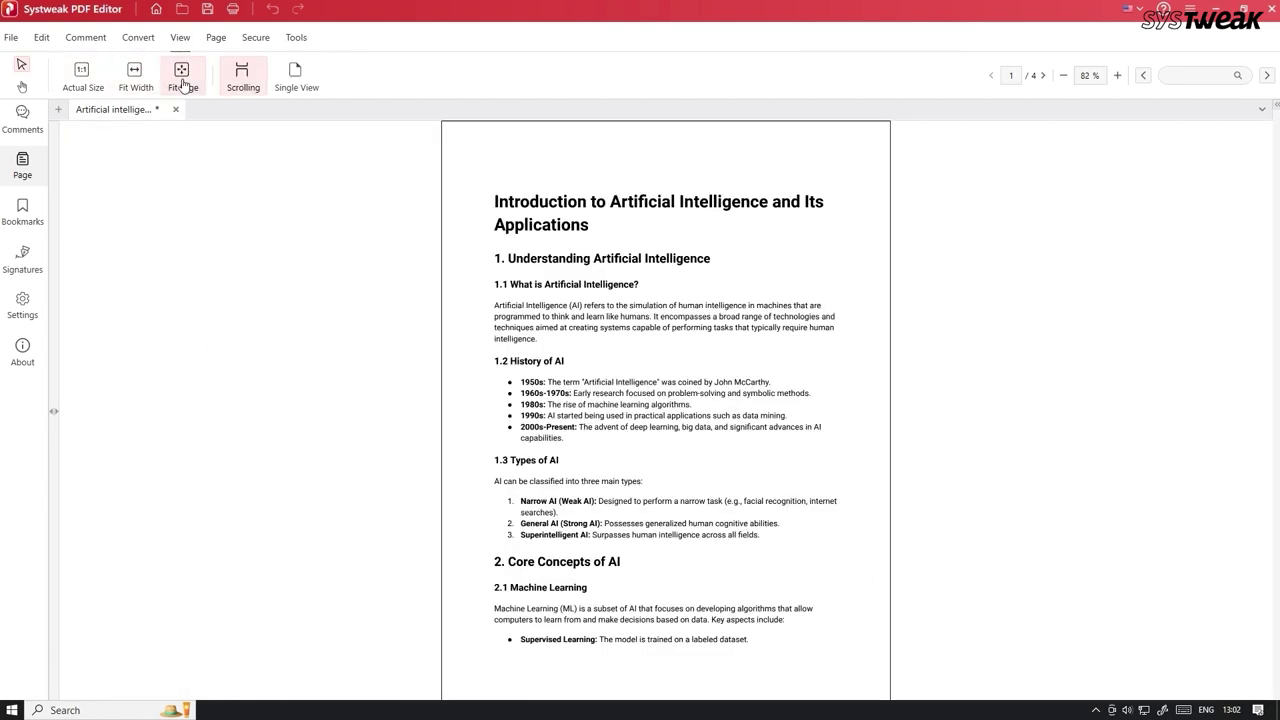
Switch from continuous scrolling to Single View and scroll through the pages
click(247, 82)
click(290, 84)
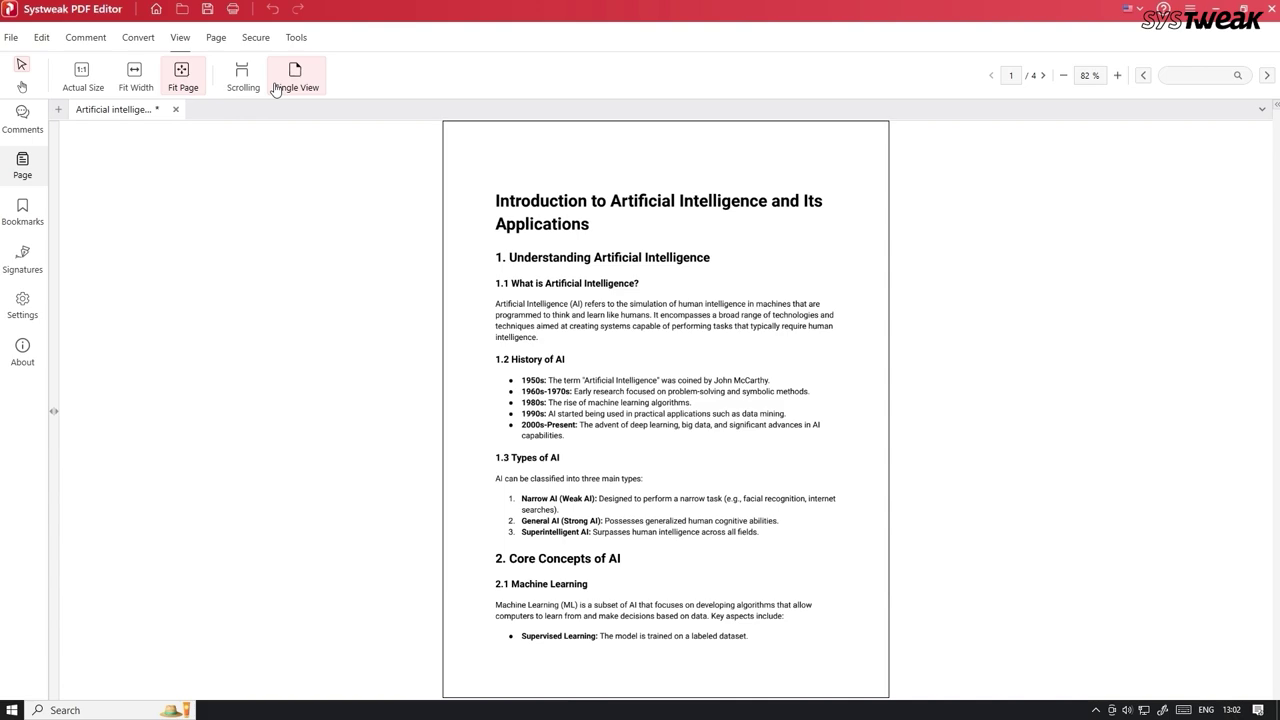
scroll(340, 280, down, 3)
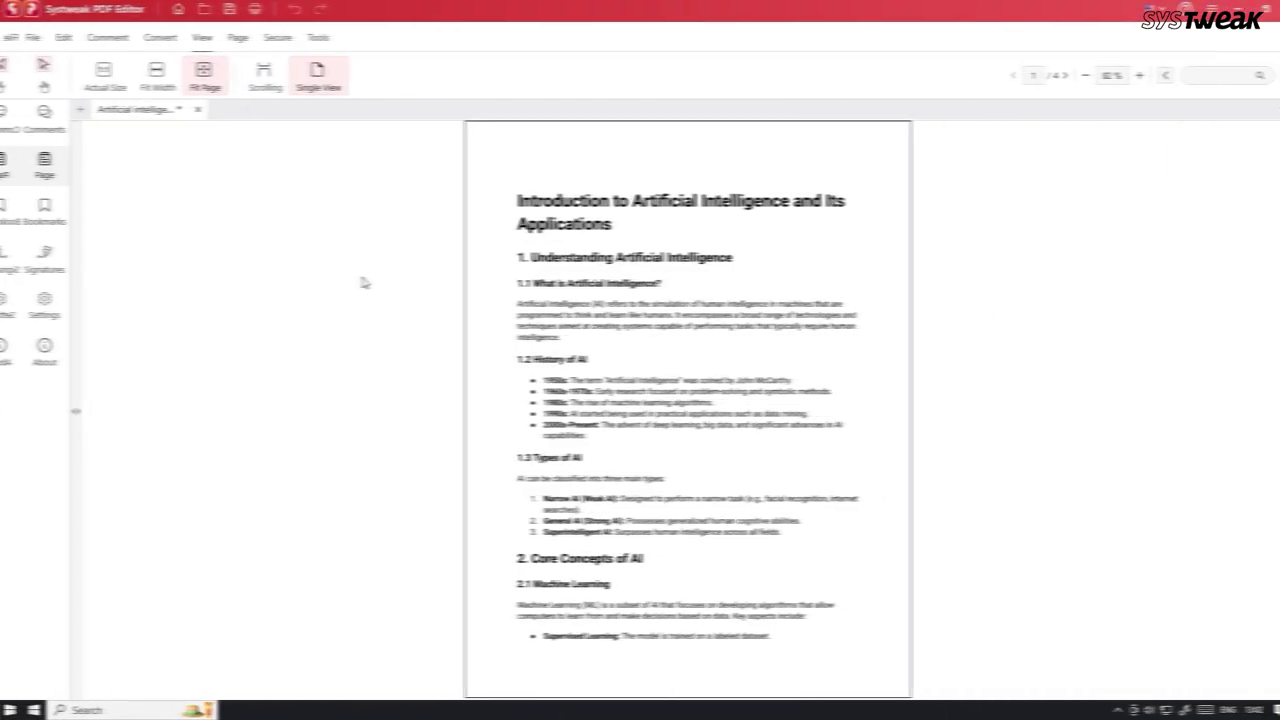